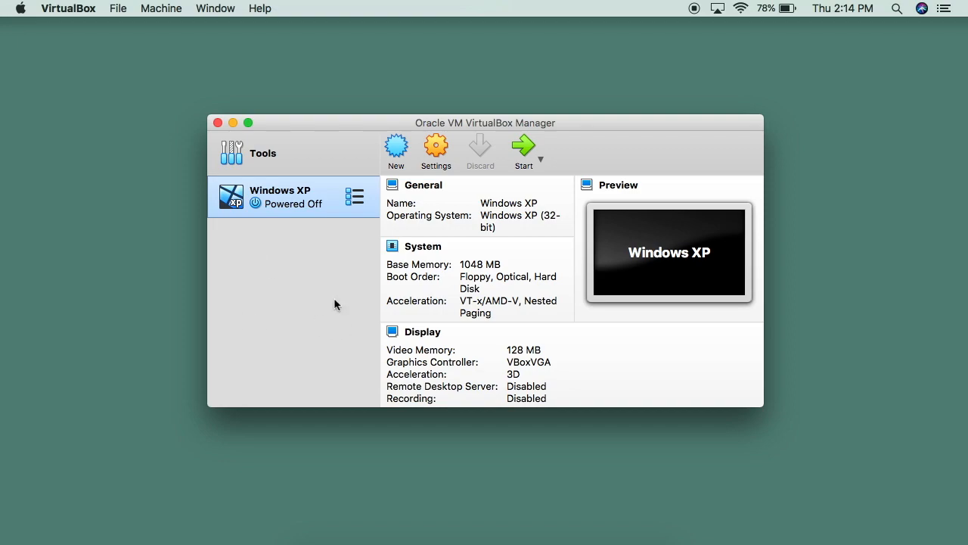
# Switch to Finder and open the VirtualBox VMs folder inside the user's home folder on Macintosh HD.
pyautogui.click(325, 540)
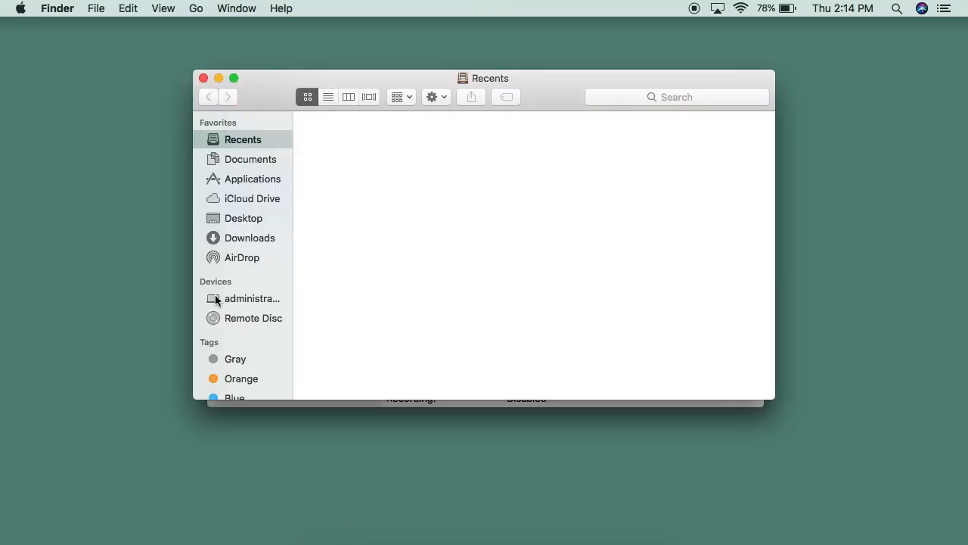
pyautogui.click(216, 299)
pyautogui.doubleClick(340, 140)
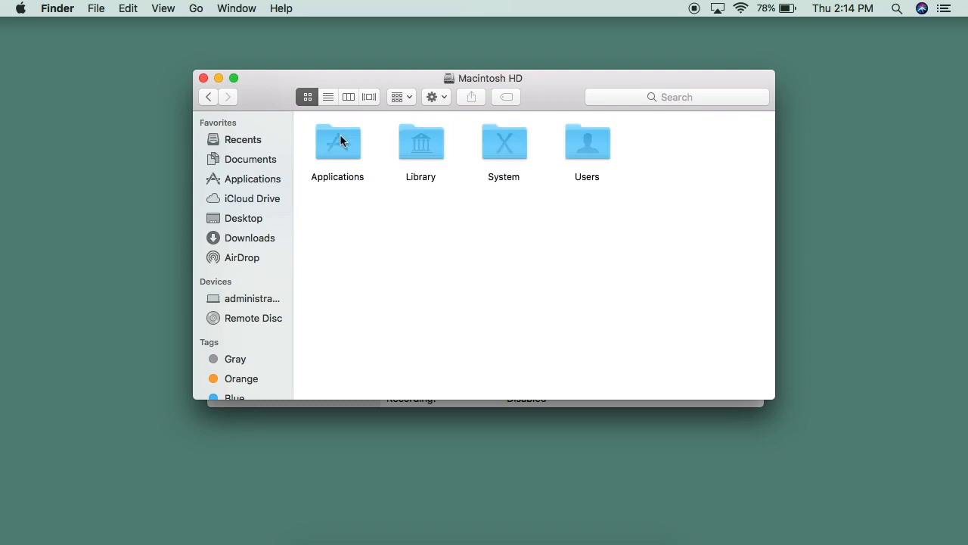
pyautogui.doubleClick(579, 147)
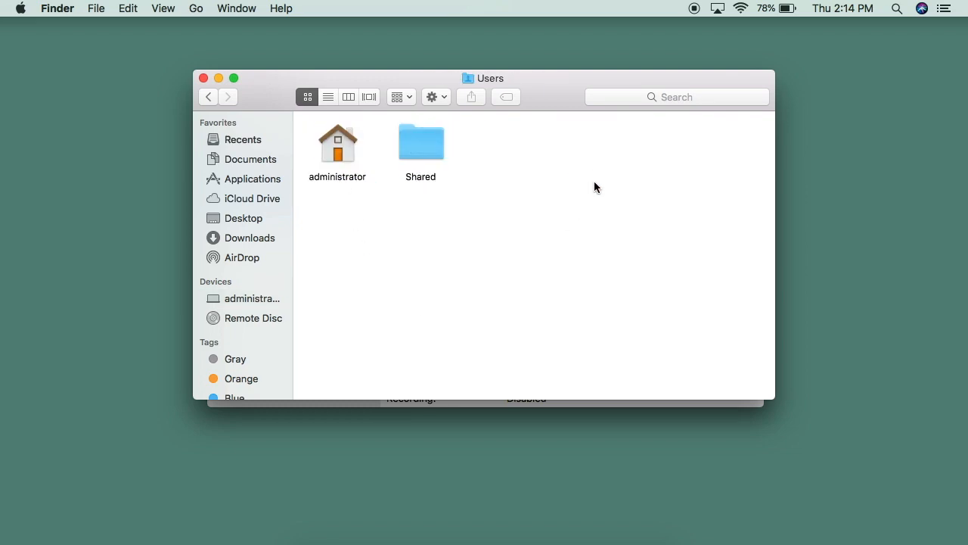
pyautogui.doubleClick(338, 154)
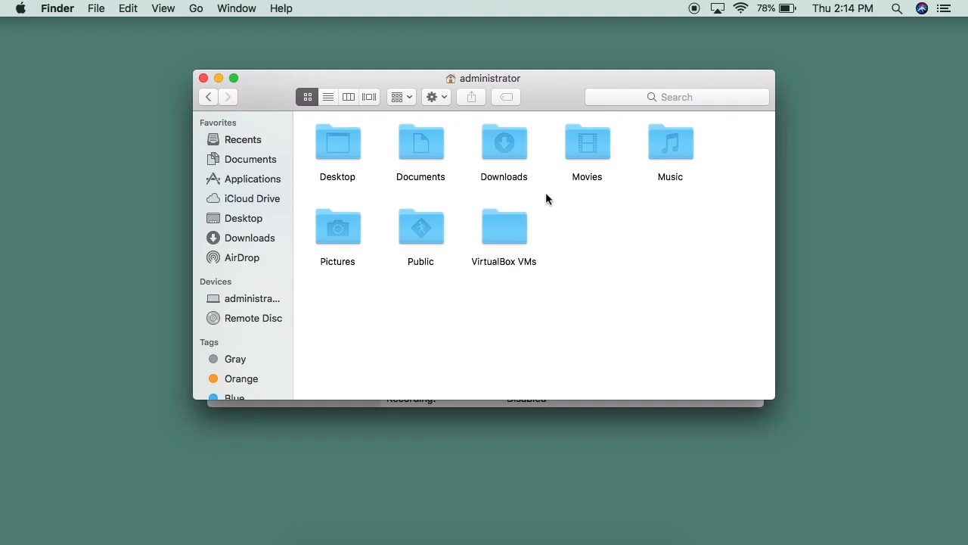
pyautogui.doubleClick(503, 227)
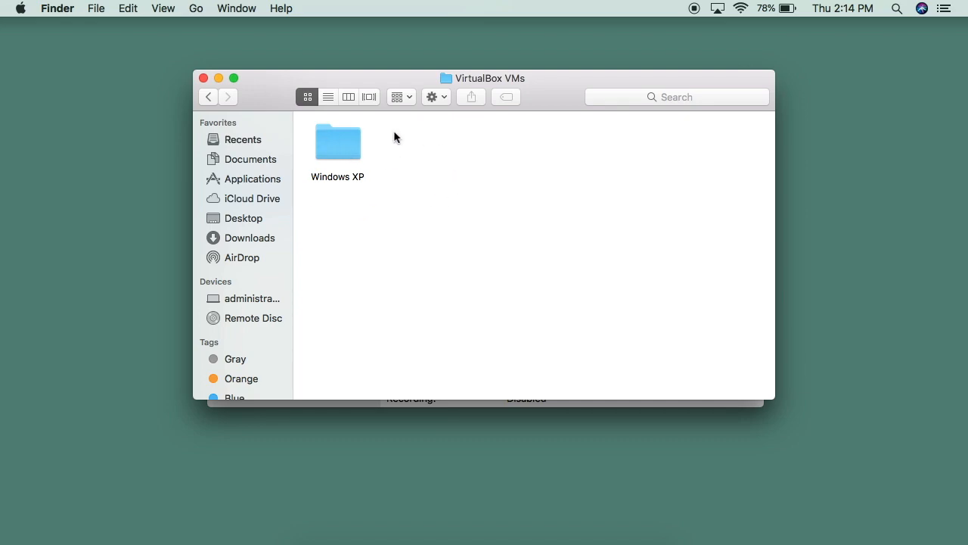
# Arrange the VirtualBox VMs folder window and the VirtualBox Manager window side by side.
pyautogui.moveTo(280, 81); pyautogui.dragTo(258, 268)
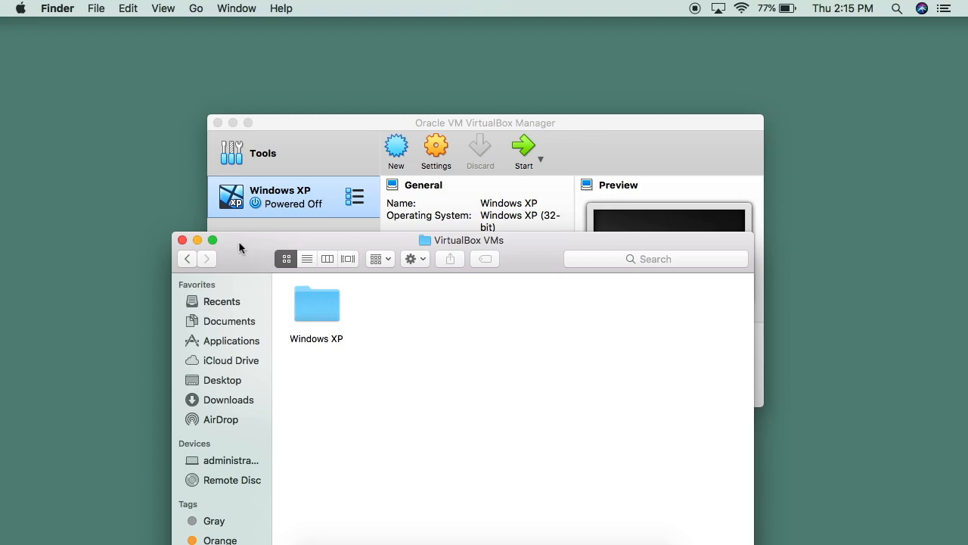
pyautogui.moveTo(238, 241); pyautogui.dragTo(227, 349)
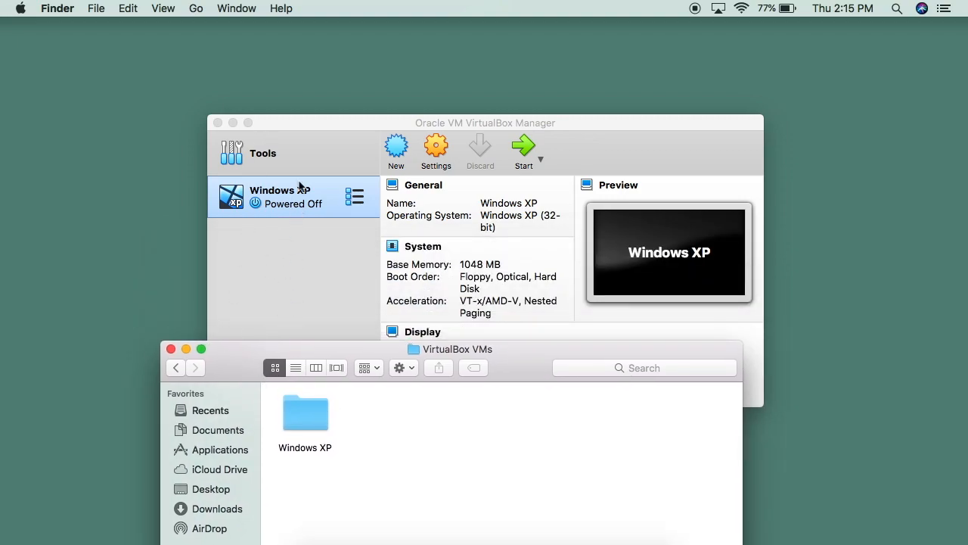
pyautogui.moveTo(235, 349); pyautogui.dragTo(474, 129)
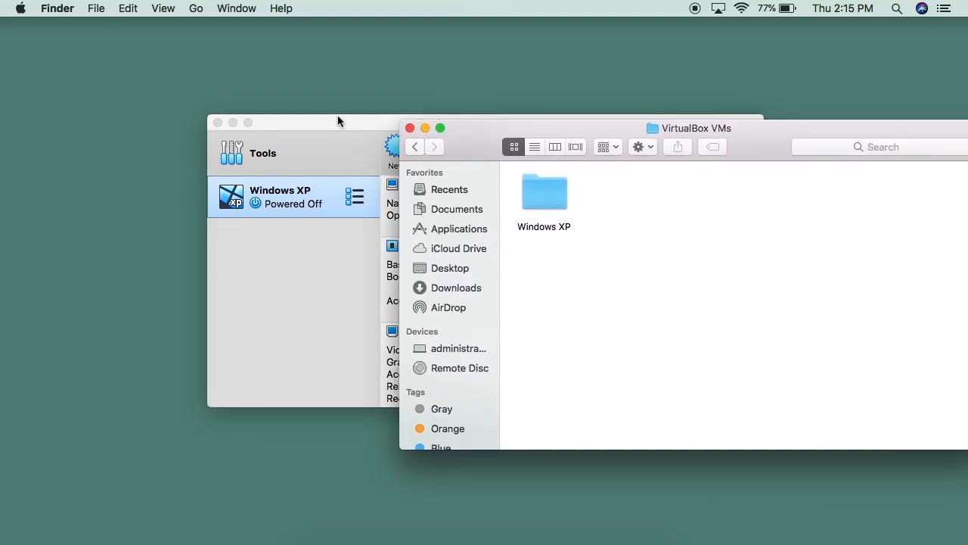
pyautogui.moveTo(338, 121); pyautogui.dragTo(151, 155)
pyautogui.click(768, 350)
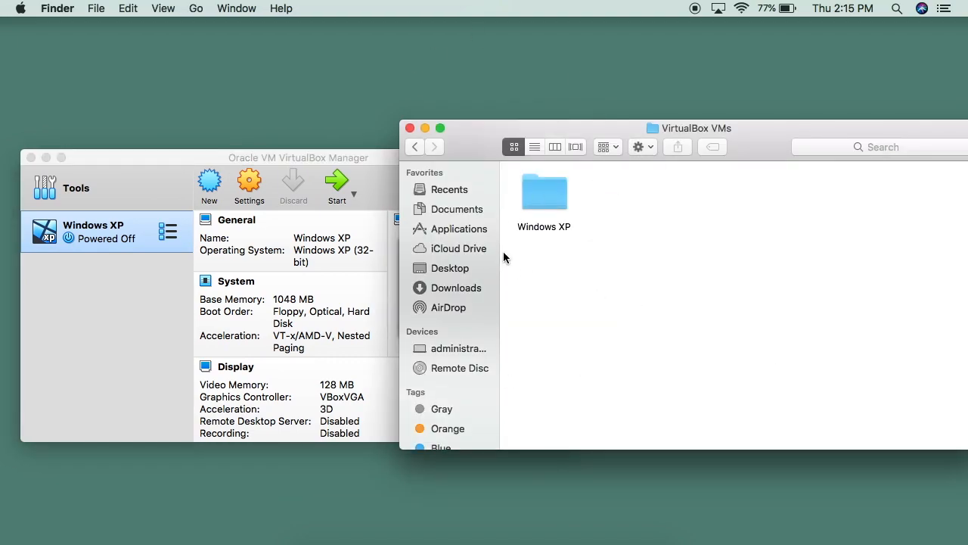
# Open the Windows XP machine folder, look through its Logs subfolder, and return to the machine folder.
pyautogui.doubleClick(540, 194)
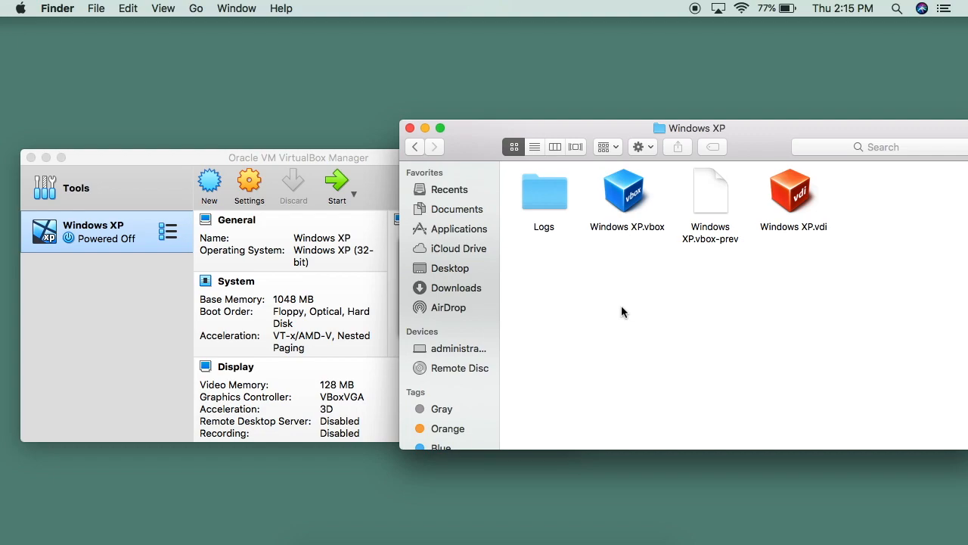
pyautogui.click(552, 206)
pyautogui.doubleClick(553, 206)
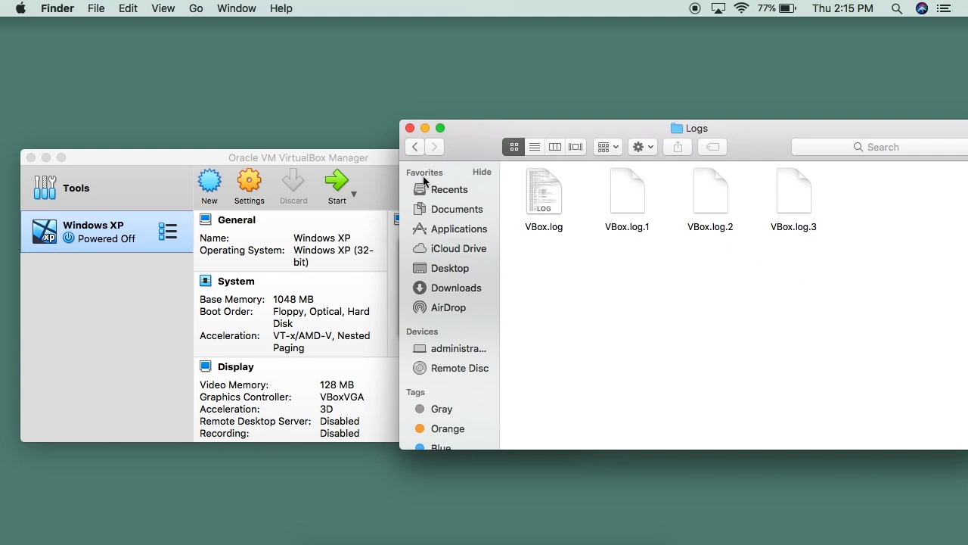
pyautogui.moveTo(458, 140); pyautogui.dragTo(431, 166)
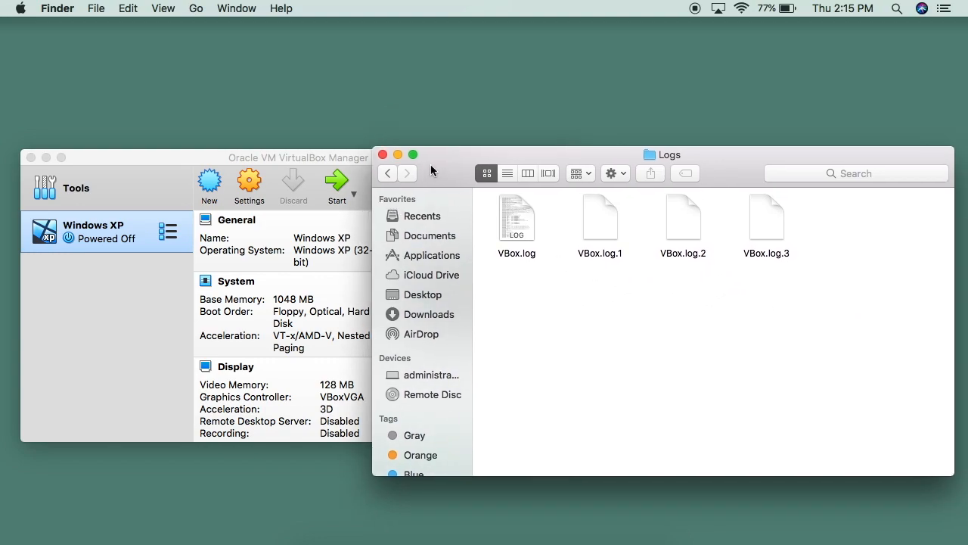
pyautogui.click(388, 174)
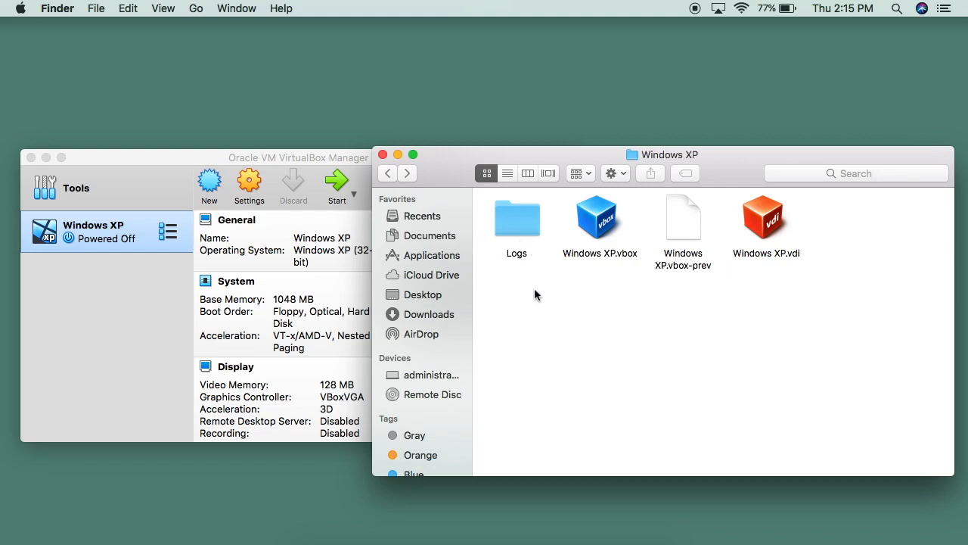
pyautogui.doubleClick(522, 213)
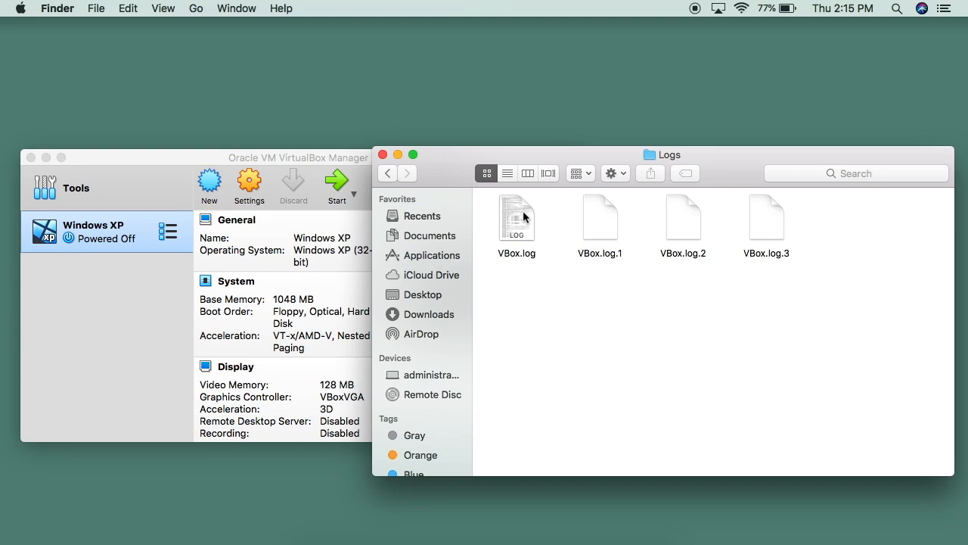
pyautogui.click(387, 174)
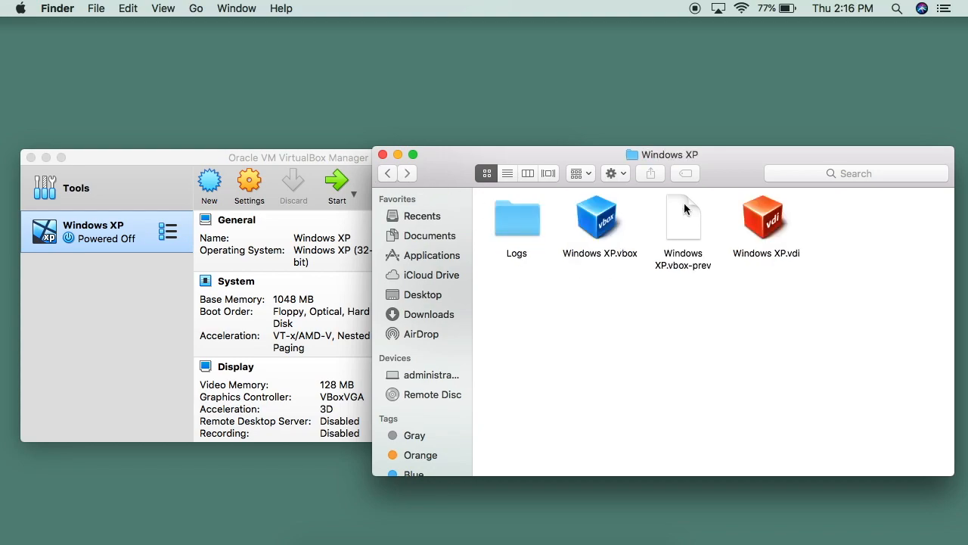
# Start the virtual machine from the Windows XP.vbox file and close it again.
pyautogui.rightClick(605, 218)
pyautogui.click(564, 381)
pyautogui.doubleClick(599, 227)
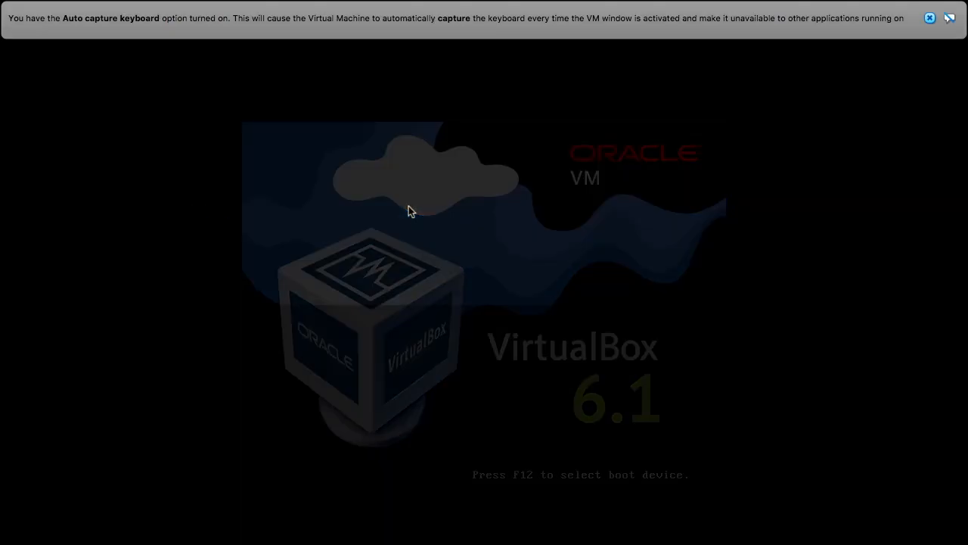
pyautogui.click(110, 3)
pyautogui.click(595, 134)
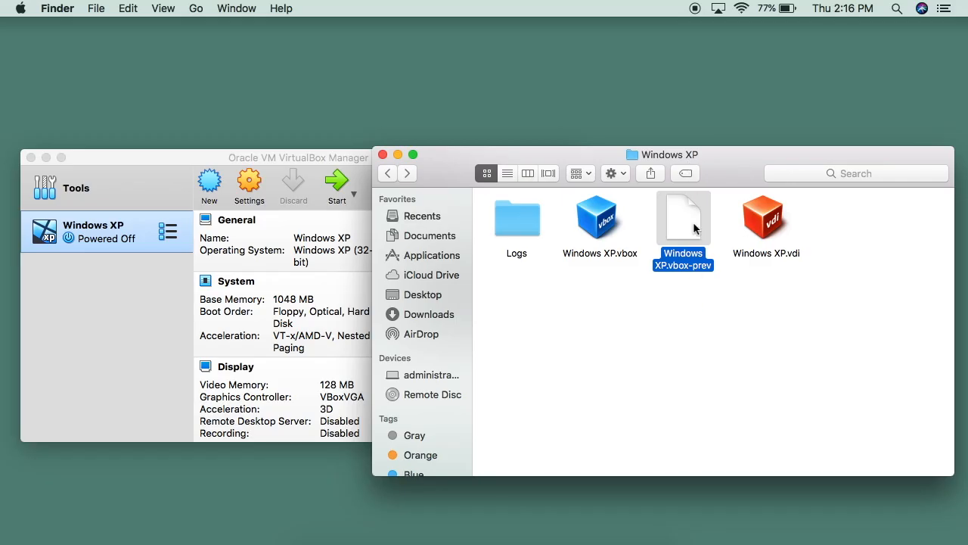
# Preview the Windows XP.vbox-prev file, and try to open Windows XP.vdi directly, dismissing the application request.
pyautogui.press('space')
pyautogui.press('space')
pyautogui.click(713, 318)
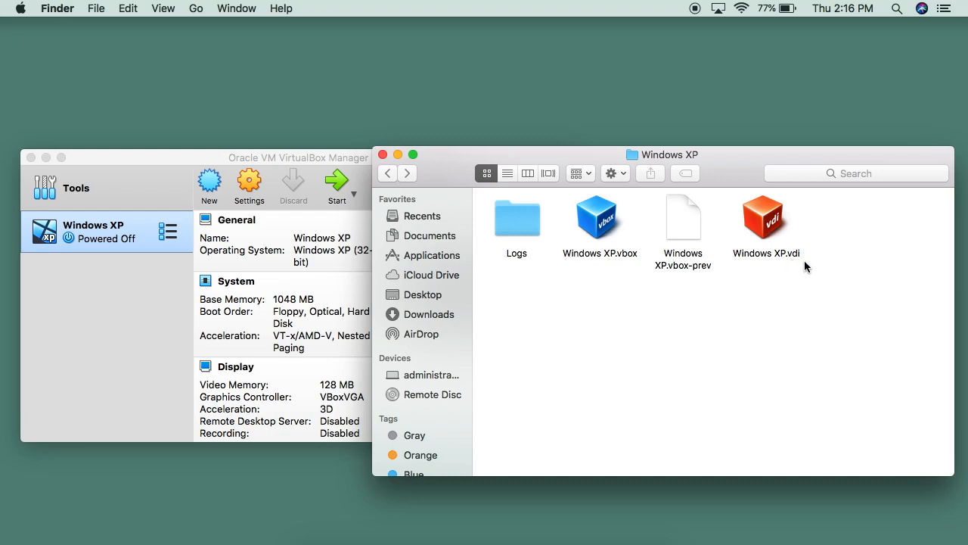
pyautogui.doubleClick(772, 218)
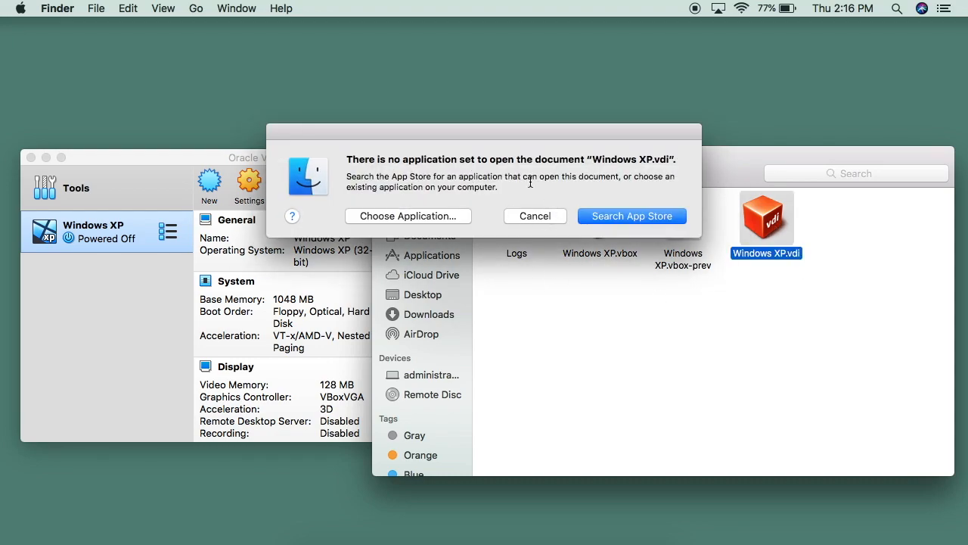
pyautogui.click(534, 216)
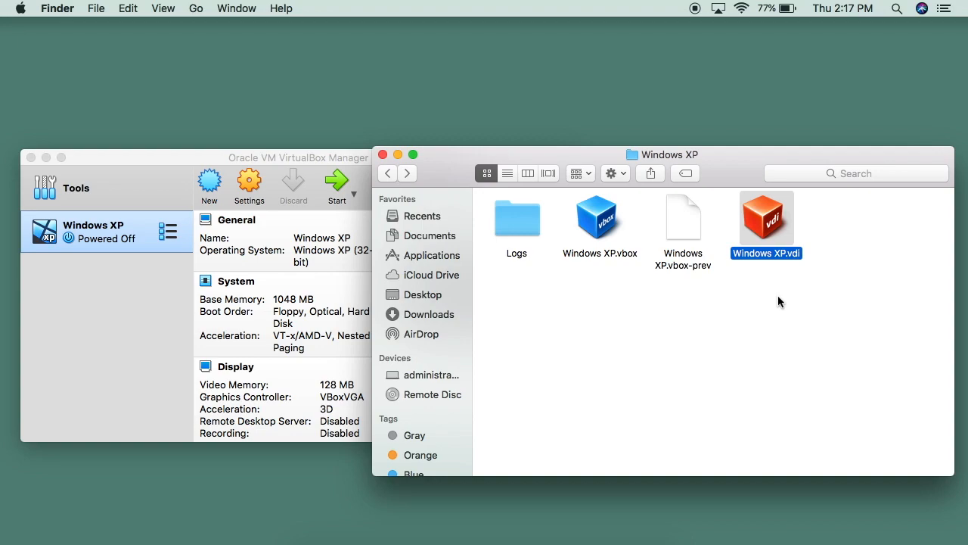
# Inspect the file kind and size of Windows XP.vdi in its information window, and close that window.
pyautogui.rightClick(767, 213)
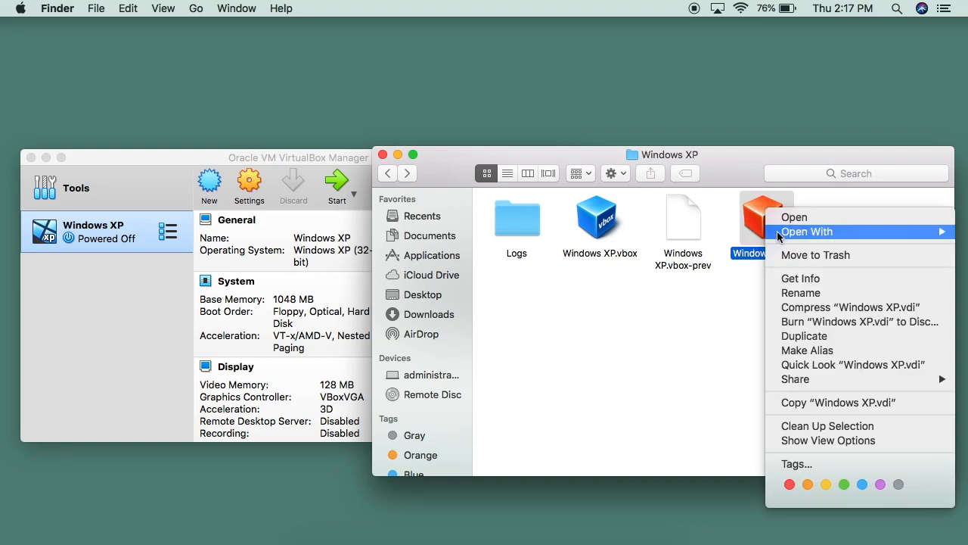
pyautogui.click(800, 278)
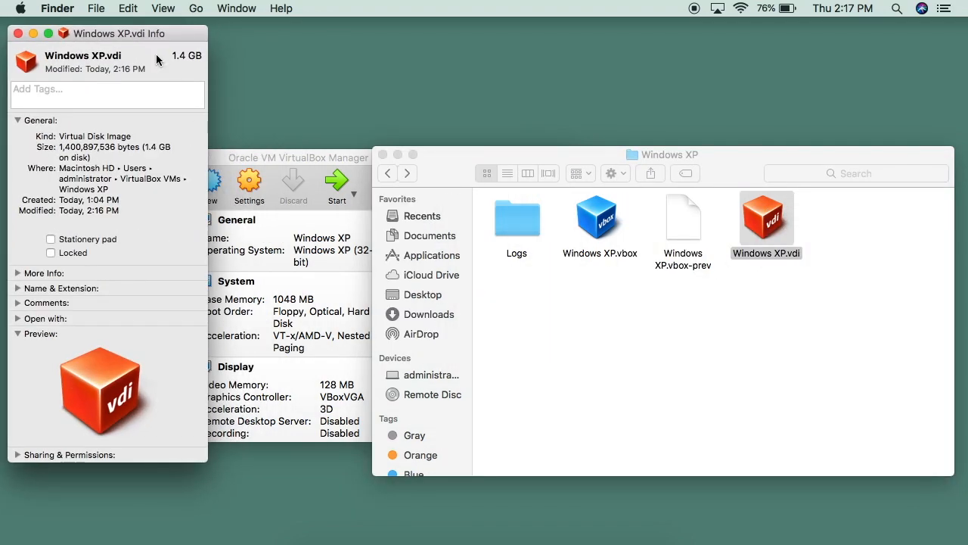
pyautogui.moveTo(148, 29); pyautogui.dragTo(512, 66)
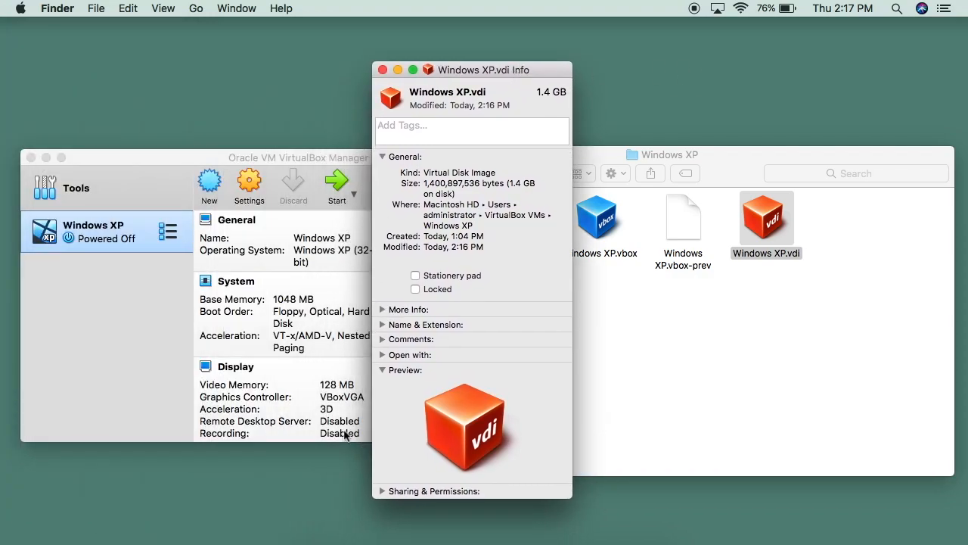
pyautogui.moveTo(425, 173); pyautogui.dragTo(485, 187)
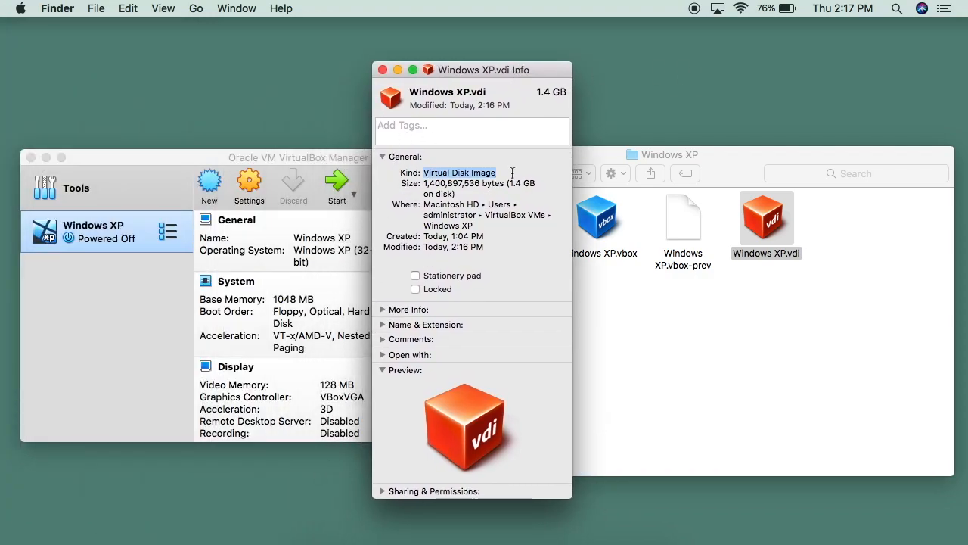
pyautogui.click(533, 186)
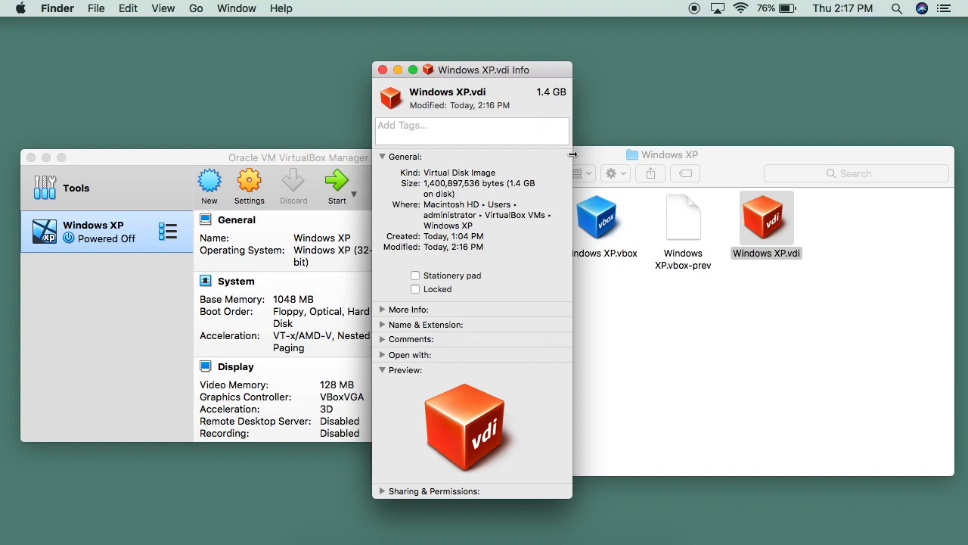
pyautogui.moveTo(535, 91); pyautogui.dragTo(572, 93)
pyautogui.click(558, 97)
pyautogui.moveTo(535, 93); pyautogui.dragTo(569, 93)
pyautogui.click(552, 104)
pyautogui.click(383, 70)
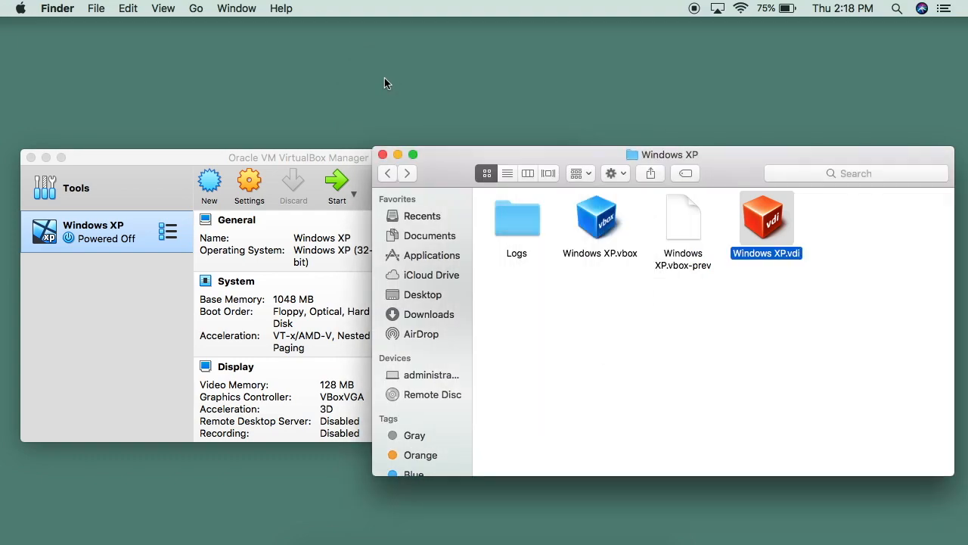
# Close the Windows XP folder window and move the VirtualBox Manager window back to the middle of the desktop.
pyautogui.click(670, 346)
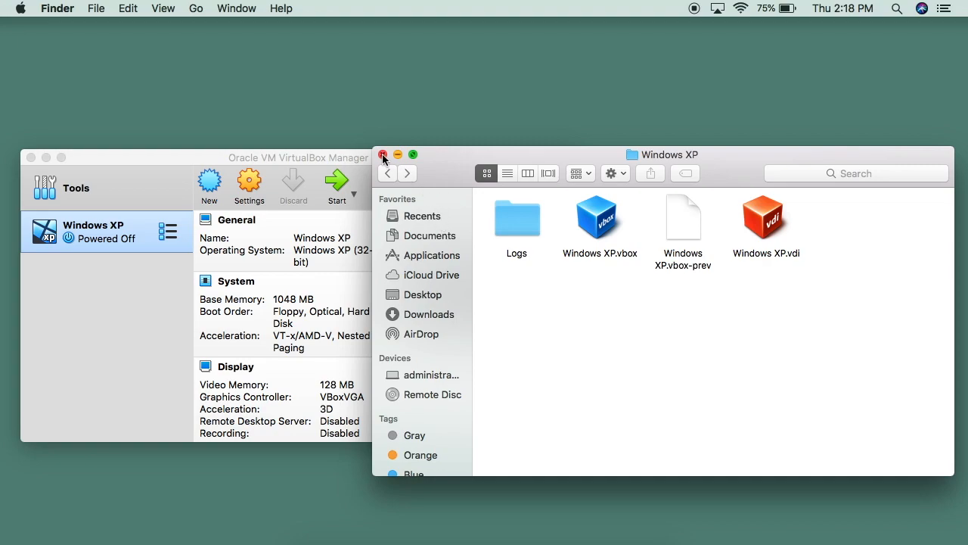
pyautogui.moveTo(414, 164); pyautogui.dragTo(584, 134)
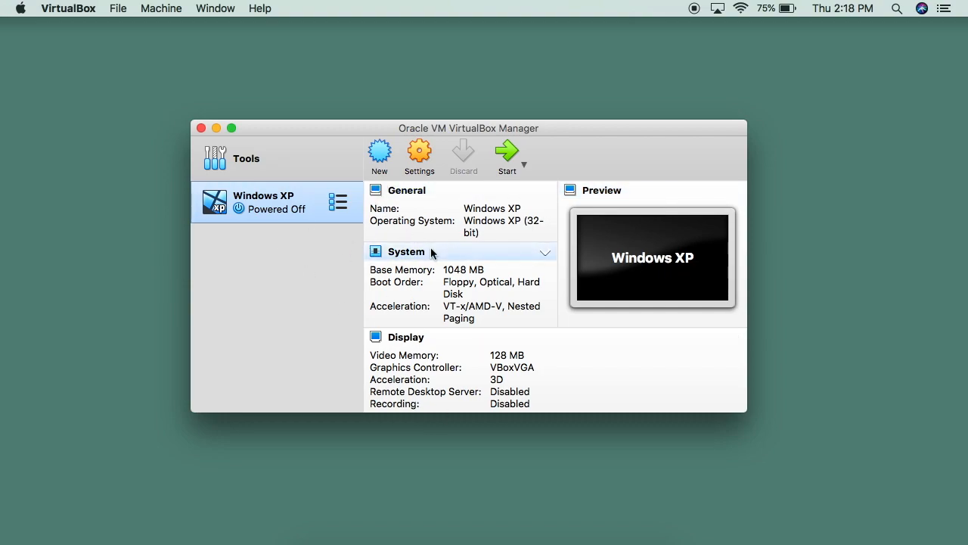
# Examine the machine folder choices offered for a new virtual machine, leaving without creating it.
pyautogui.click(376, 155)
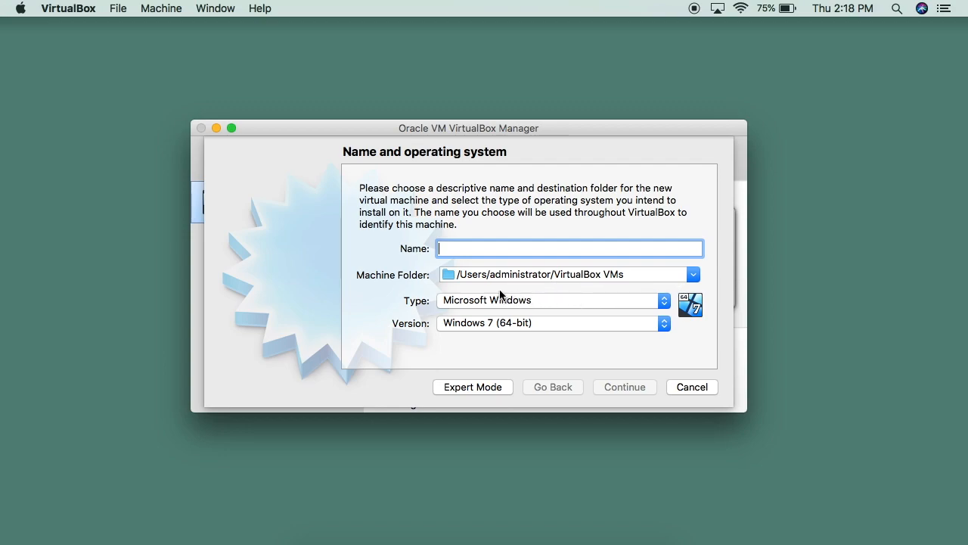
pyautogui.click(693, 274)
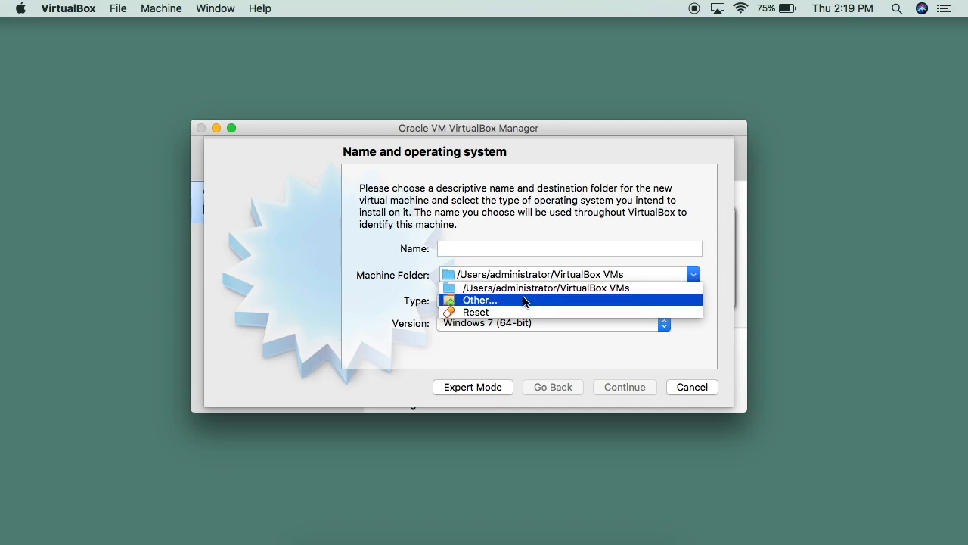
pyautogui.click(386, 322)
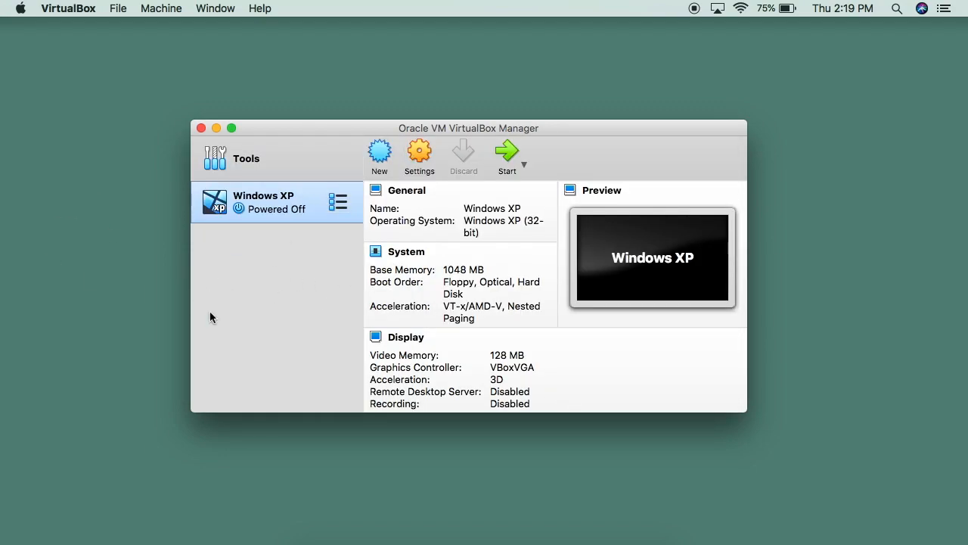
# Bring up the destination folder chooser for moving the Windows XP virtual machine, and cancel the move.
pyautogui.rightClick(265, 205)
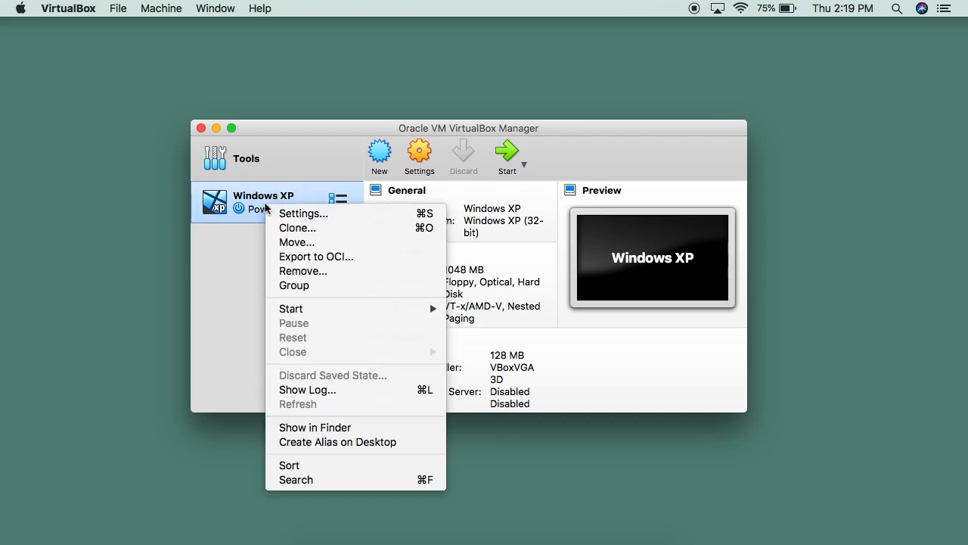
pyautogui.click(356, 242)
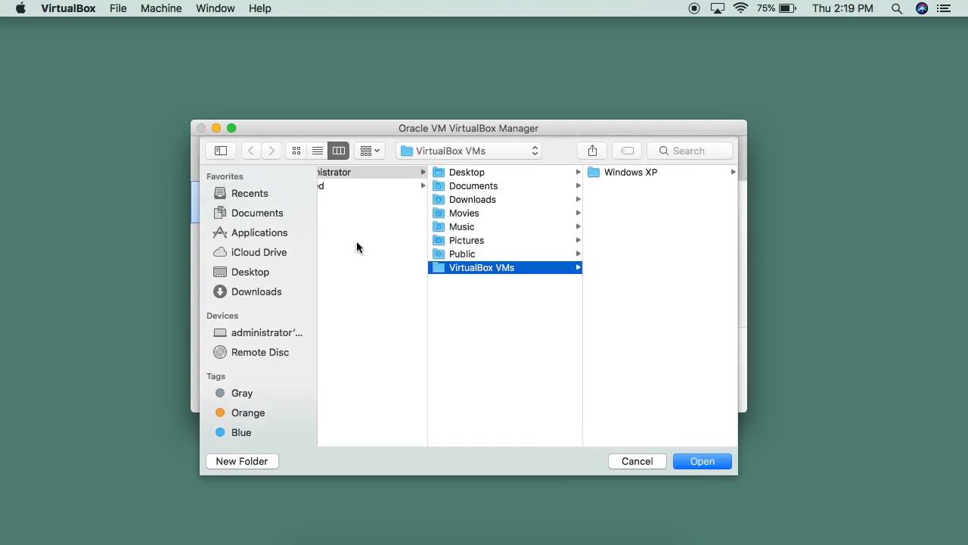
pyautogui.click(633, 460)
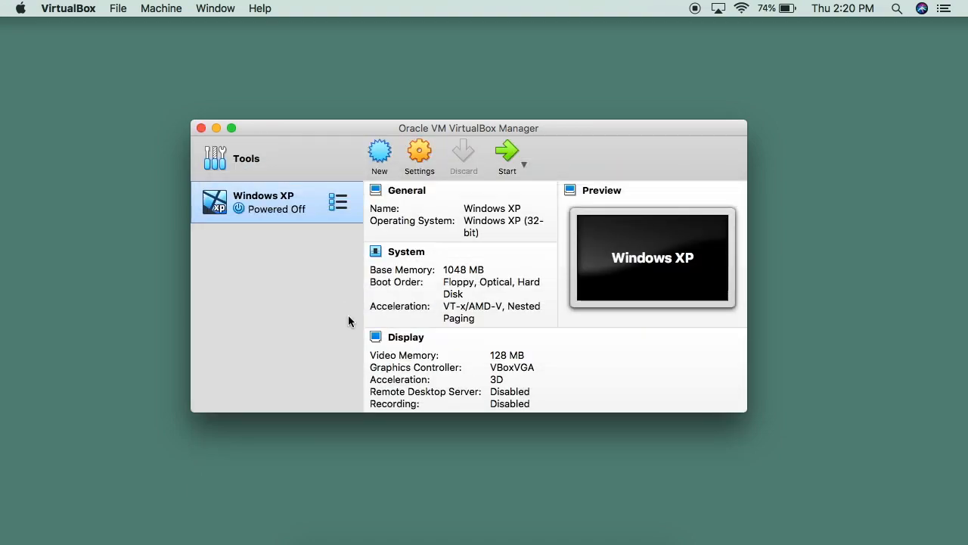
# Examine the actions offered for the Windows XP.vdi hard disk in the Virtual Media Manager, and close the manager.
pyautogui.click(117, 8)
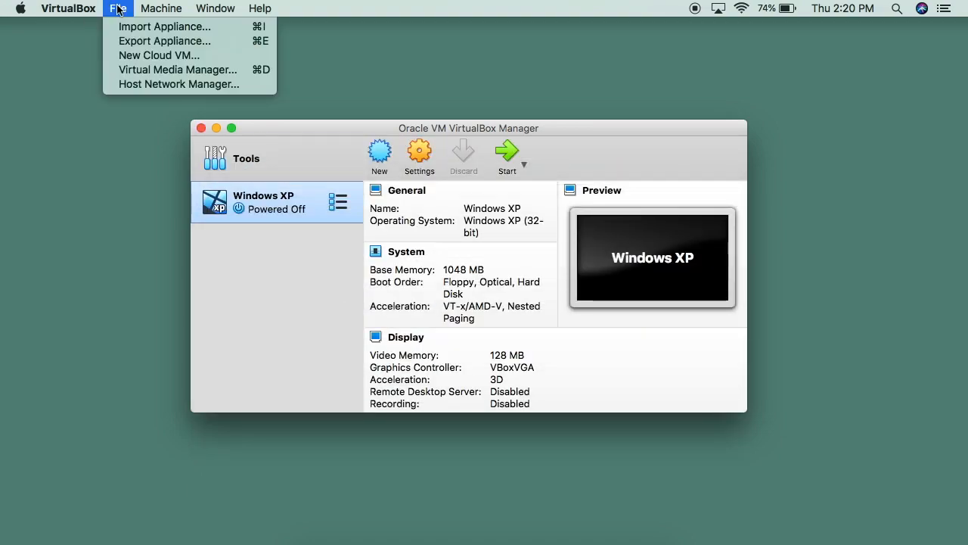
pyautogui.click(196, 72)
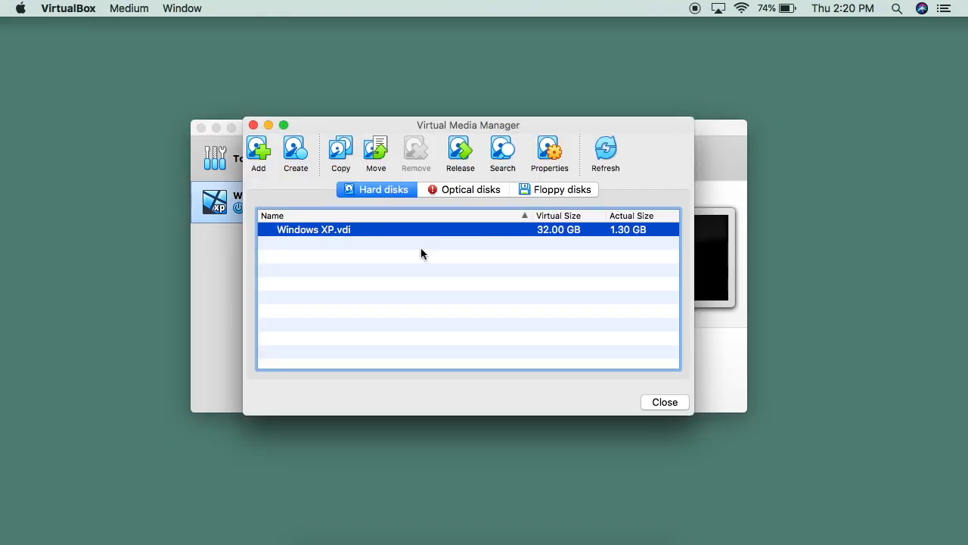
pyautogui.rightClick(384, 230)
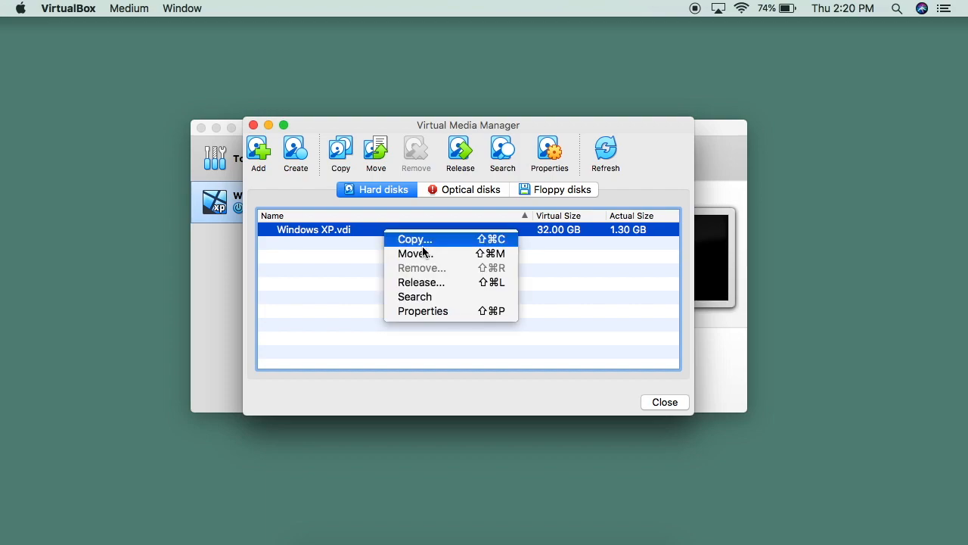
pyautogui.click(302, 194)
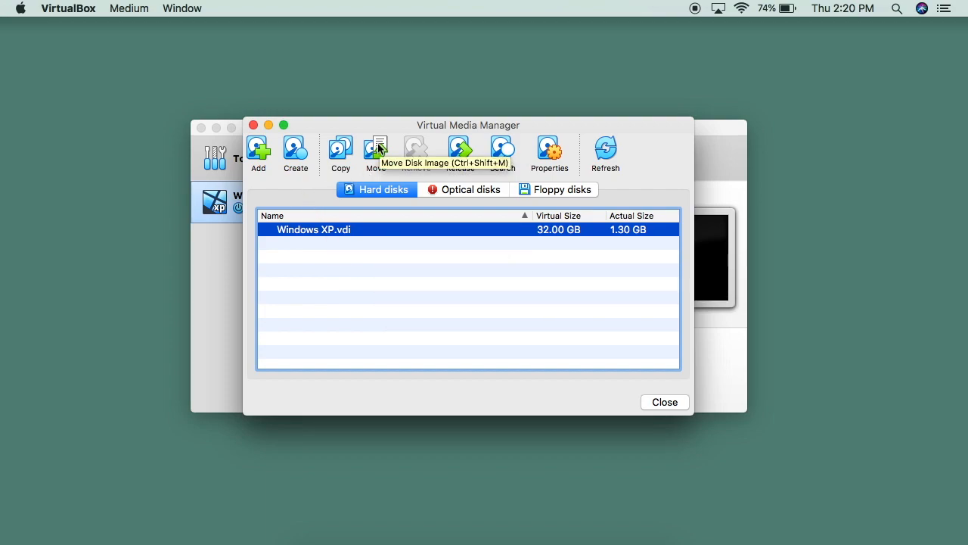
pyautogui.click(665, 402)
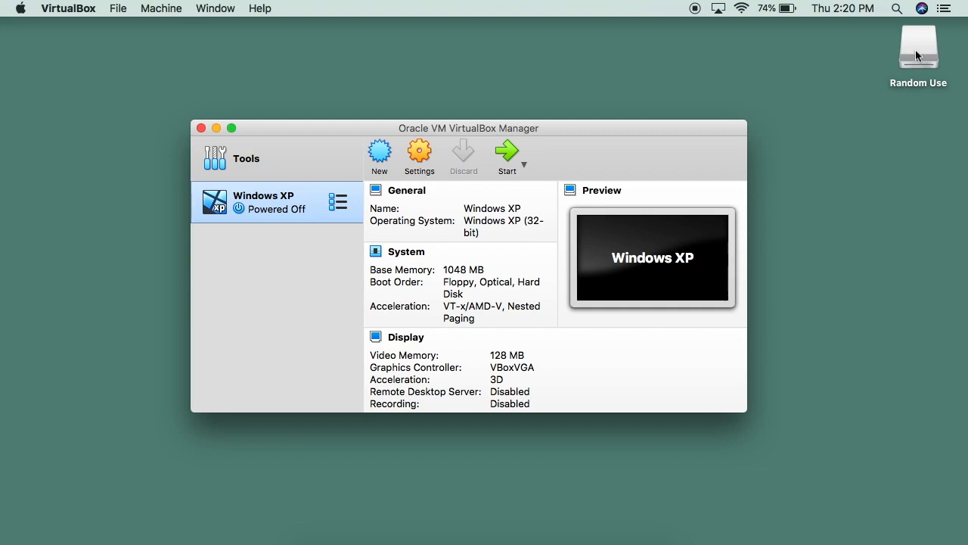
# Move the Windows XP virtual machine to the Random Use drive.
pyautogui.rightClick(264, 217)
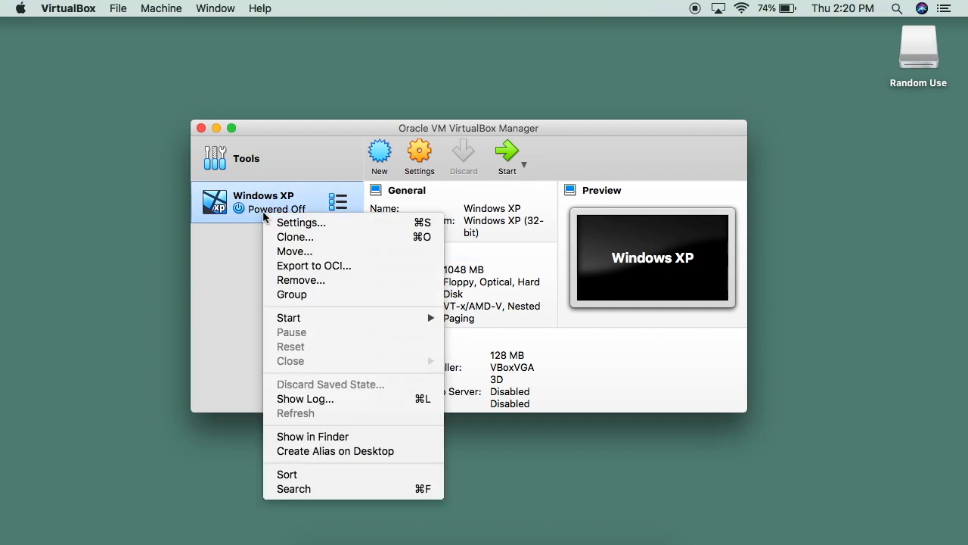
pyautogui.click(321, 251)
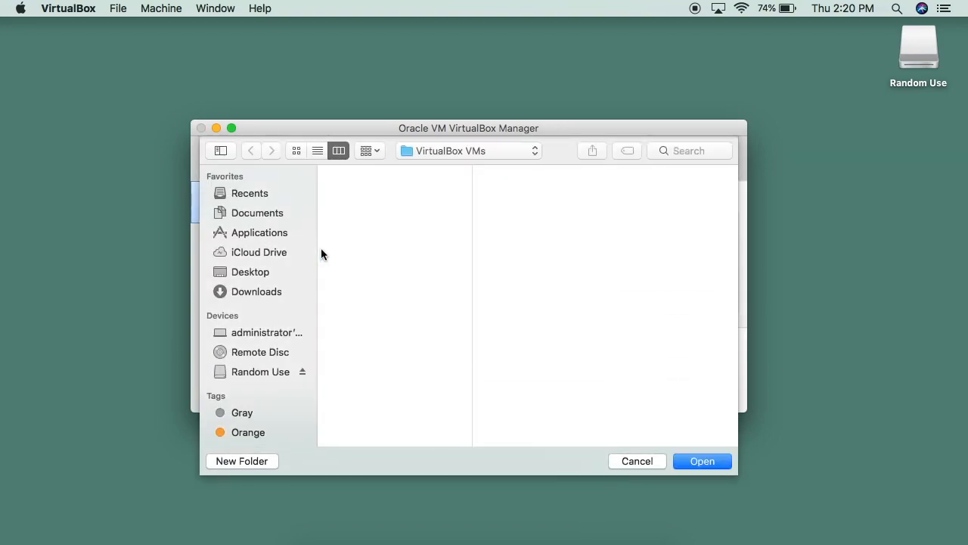
pyautogui.click(253, 372)
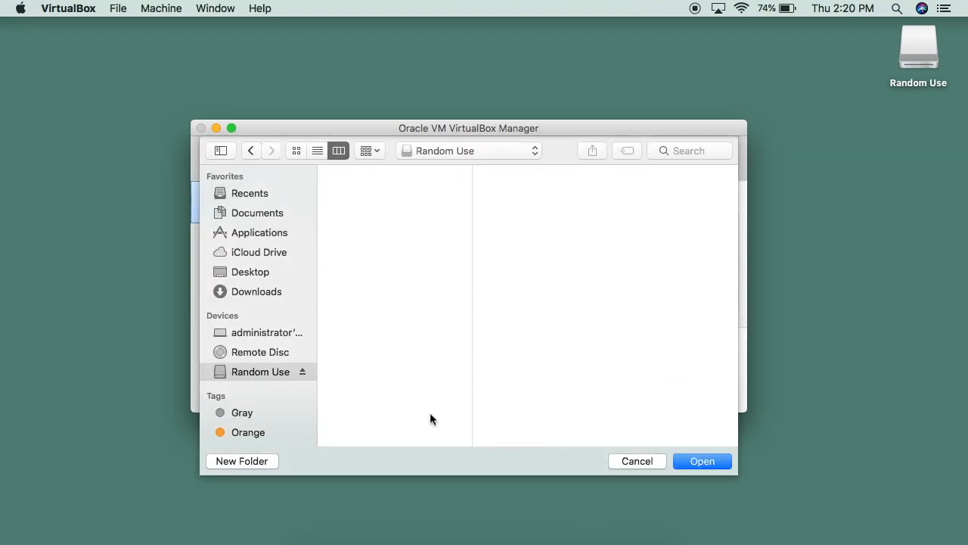
pyautogui.click(707, 462)
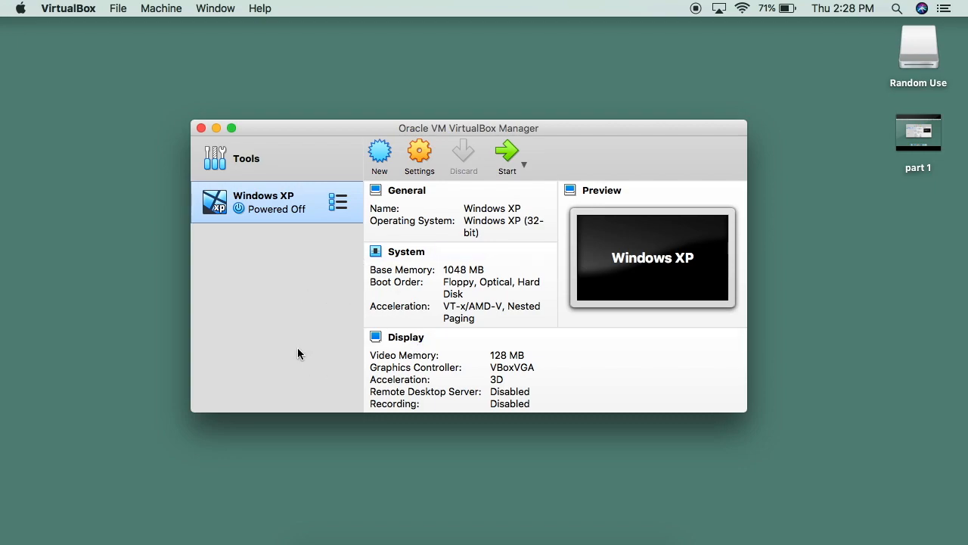
# In Finder, check the contents of the original Windows XP folder inside the administrator's VirtualBox VMs folder, and return to its parent.
pyautogui.click(326, 537)
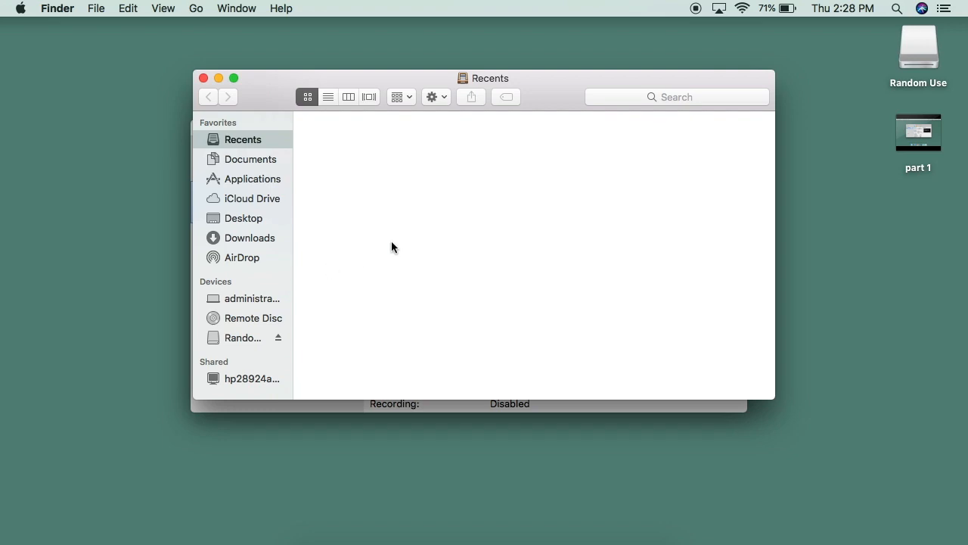
pyautogui.click(251, 298)
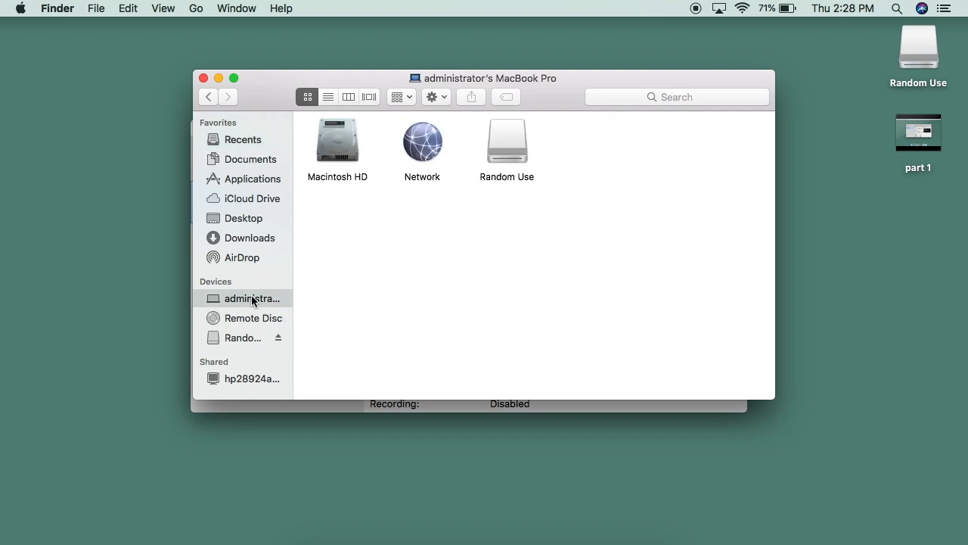
pyautogui.doubleClick(335, 141)
pyautogui.doubleClick(579, 140)
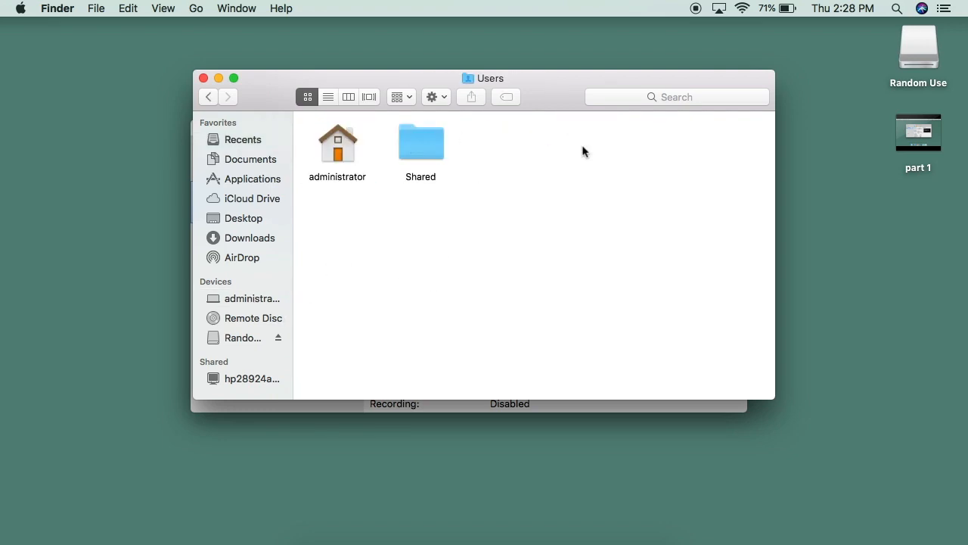
pyautogui.doubleClick(349, 143)
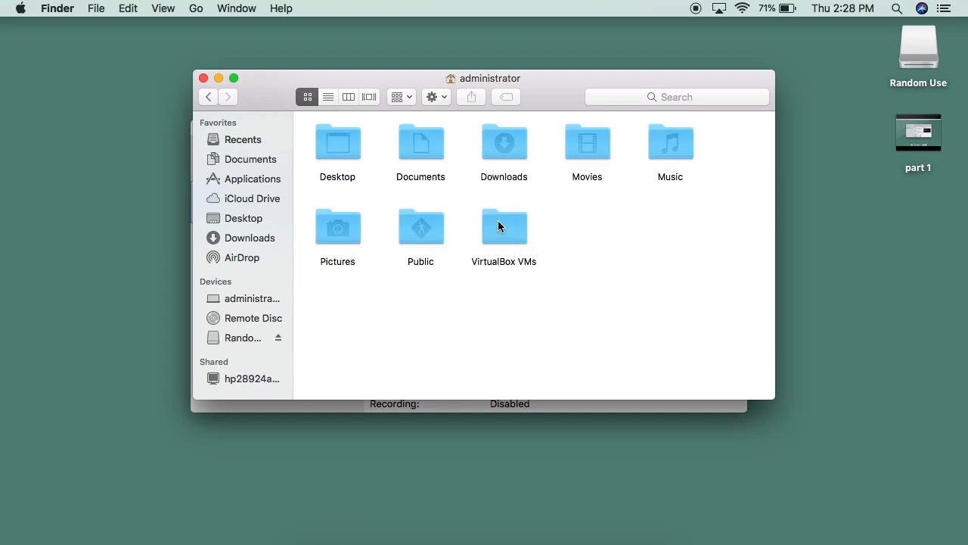
pyautogui.doubleClick(510, 248)
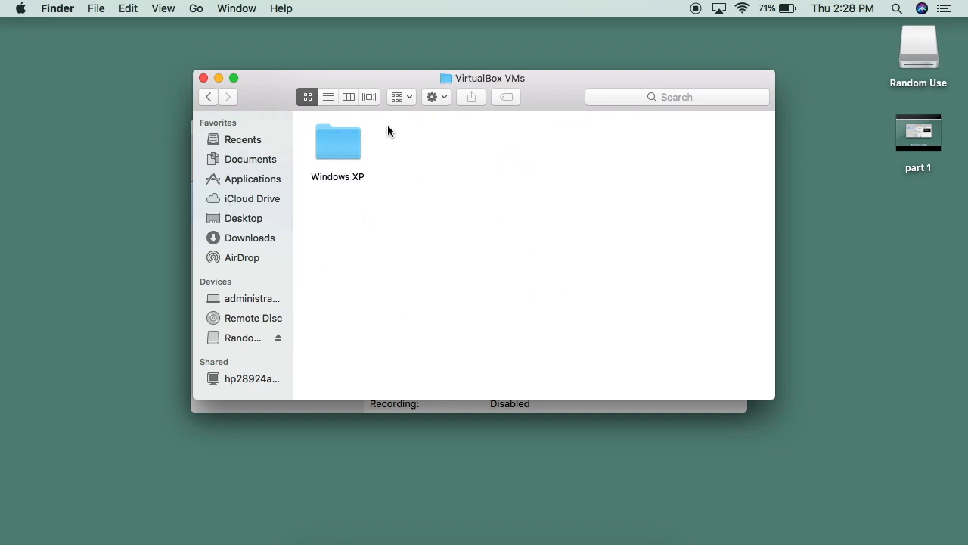
pyautogui.doubleClick(334, 153)
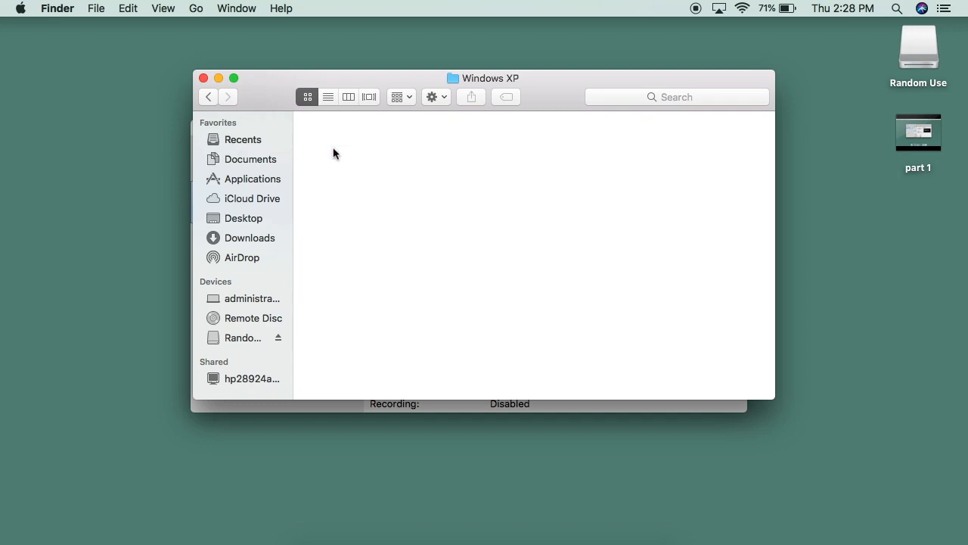
pyautogui.click(211, 99)
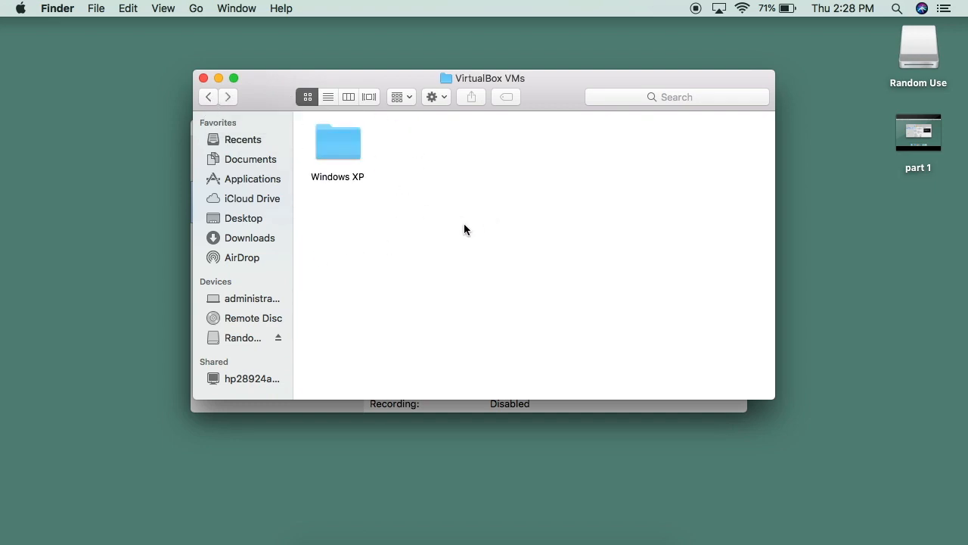
# Look inside the Windows XP folder on the Random Use drive, close the Finder window and return to VirtualBox Manager.
pyautogui.click(241, 341)
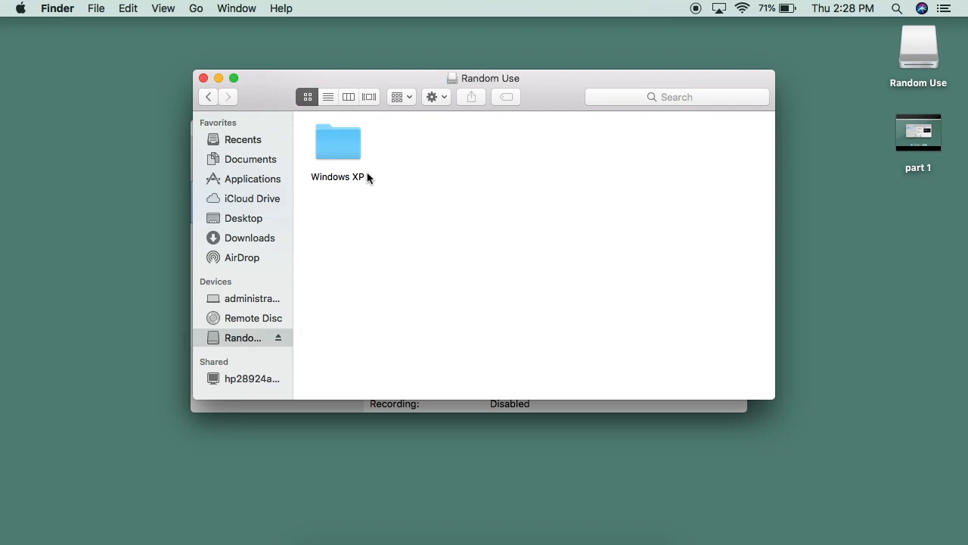
pyautogui.doubleClick(341, 143)
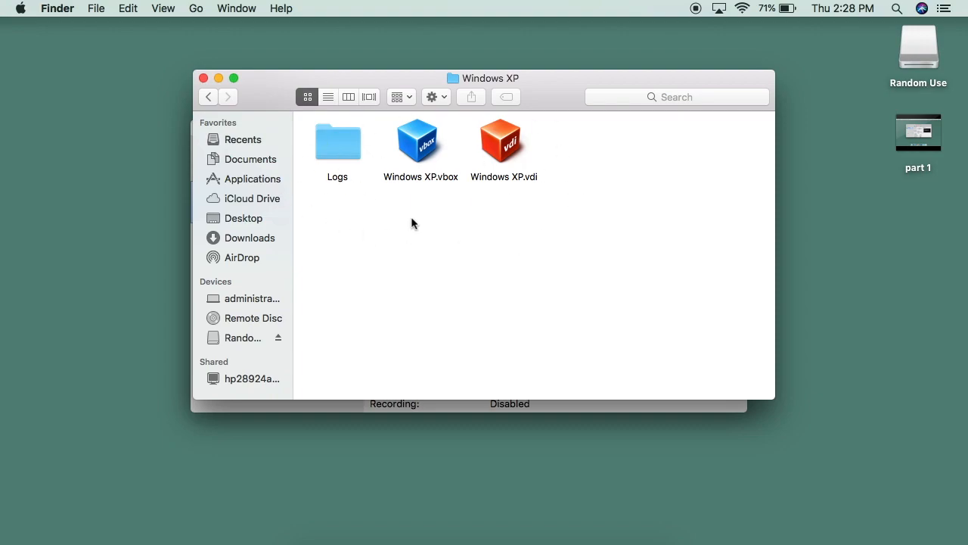
pyautogui.click(203, 78)
pyautogui.click(249, 270)
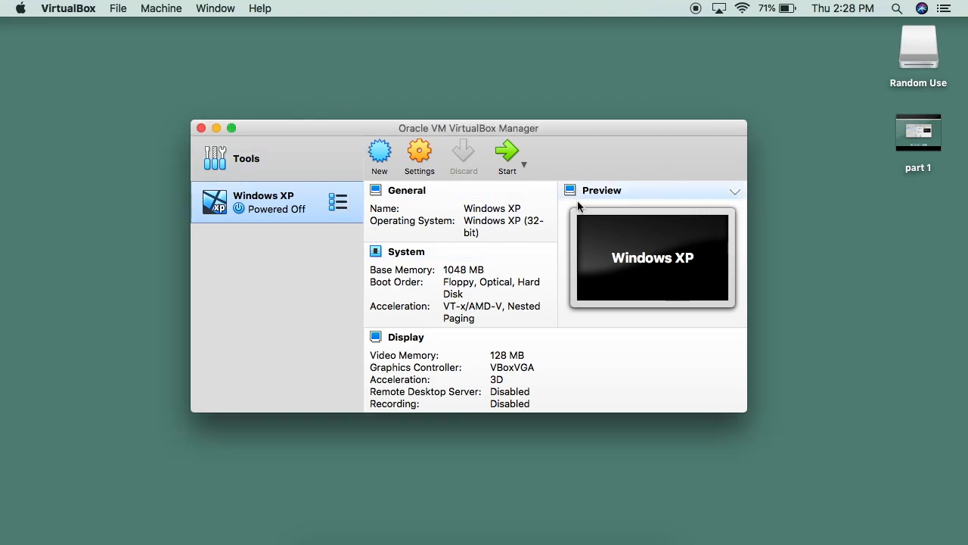
# Try to start the Windows XP virtual machine with the Random Use drive ejected, viewing the error's details and dismissing it.
pyautogui.rightClick(923, 54)
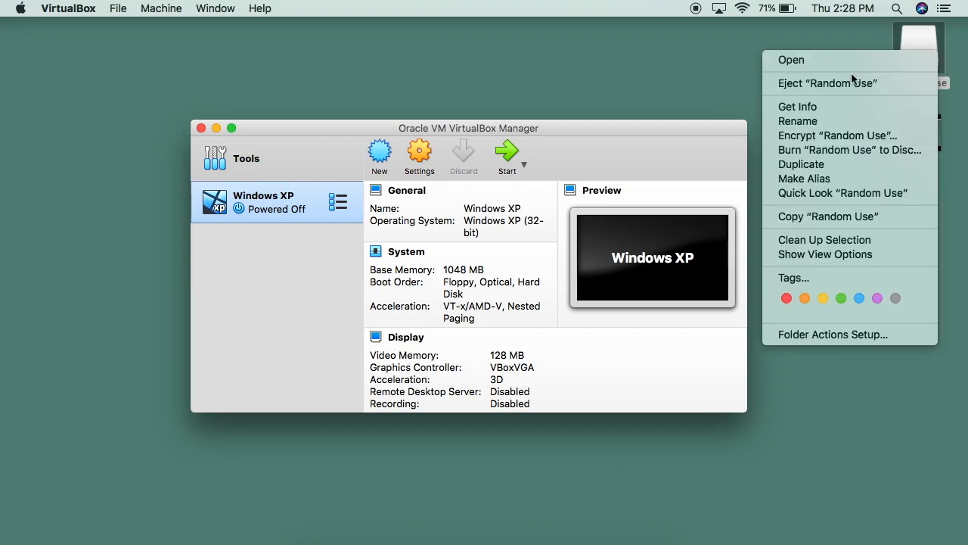
pyautogui.click(827, 83)
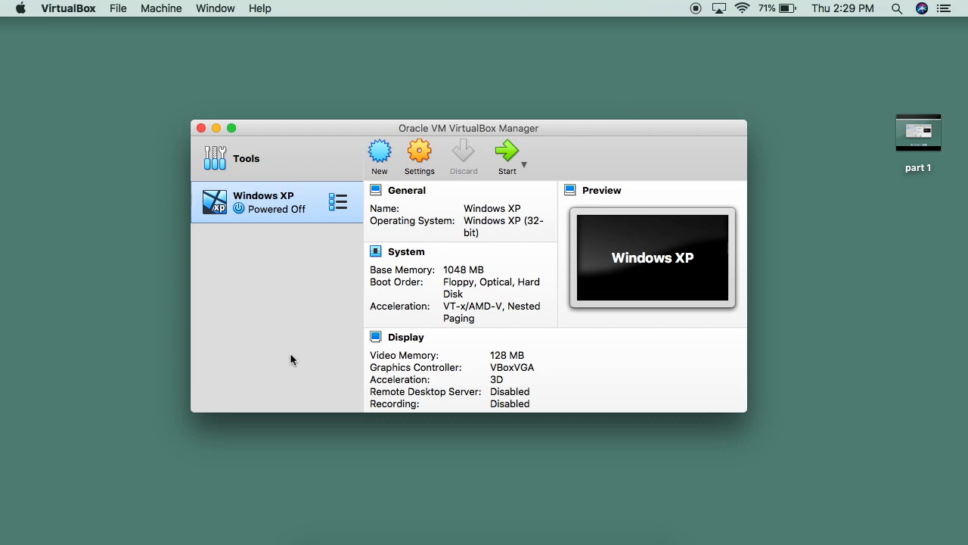
pyautogui.click(508, 157)
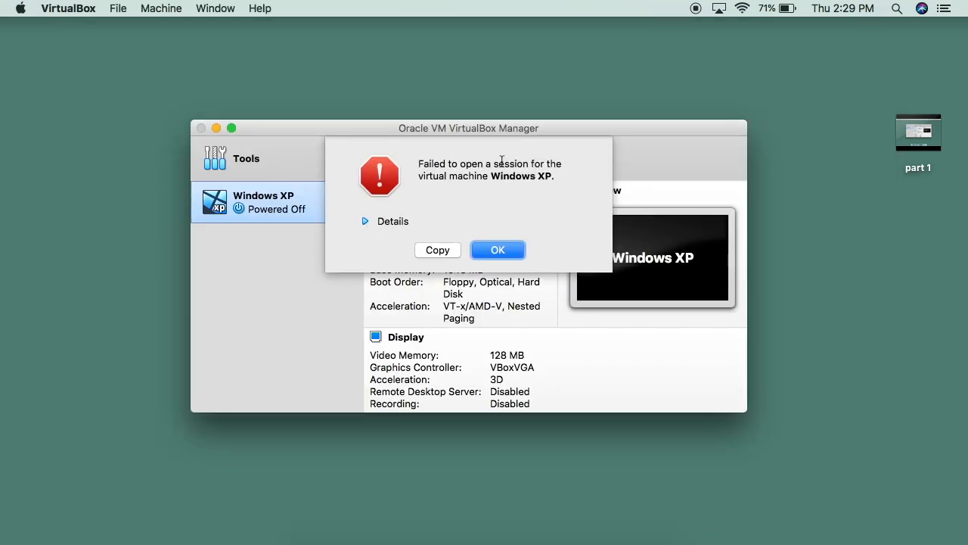
pyautogui.click(366, 221)
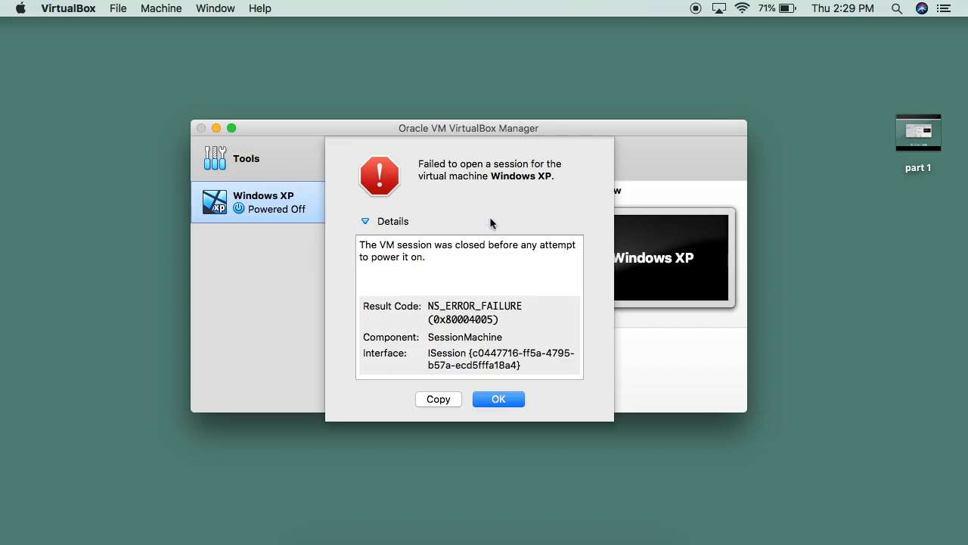
pyautogui.click(499, 399)
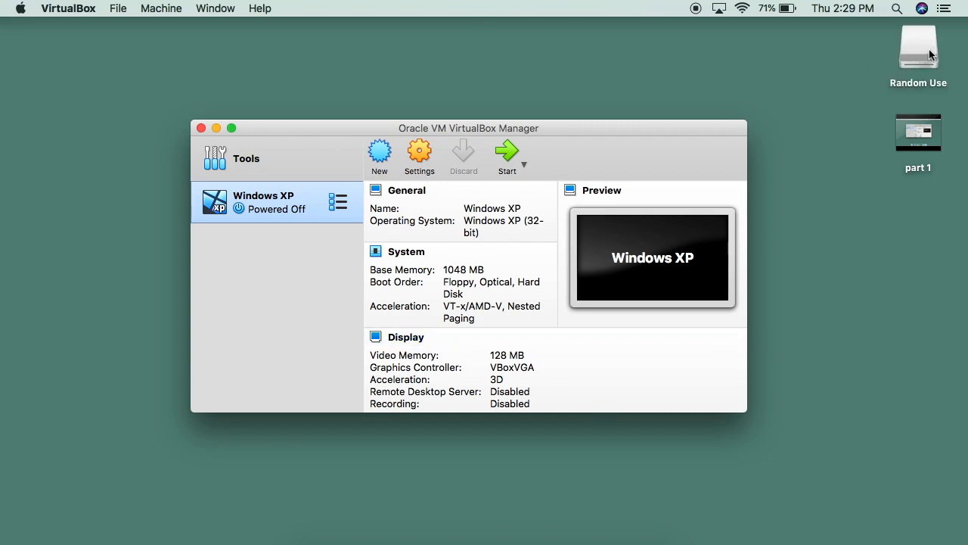
# Check the contents of the reconnected Random Use drive, close its window and return to VirtualBox Manager.
pyautogui.doubleClick(931, 55)
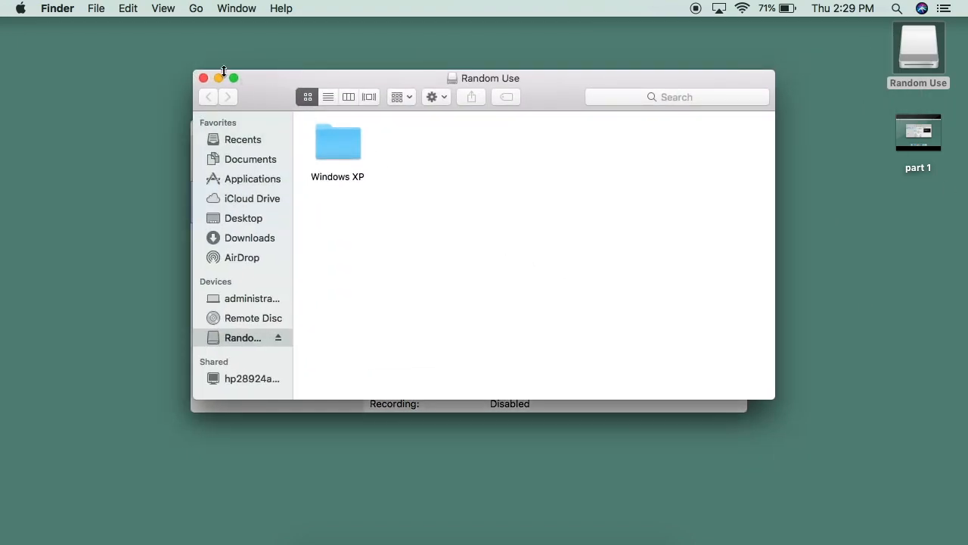
pyautogui.click(204, 79)
pyautogui.click(350, 302)
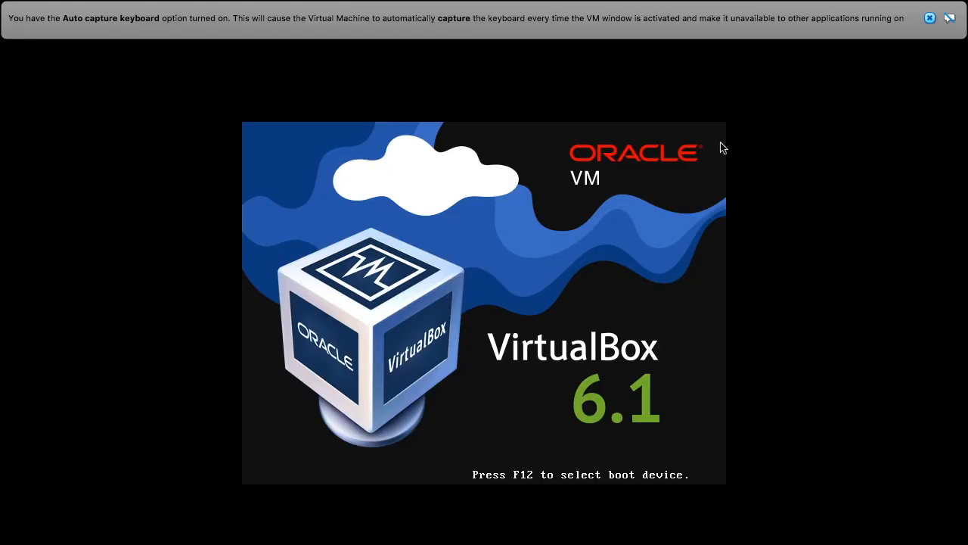
# Boot the virtual machine with the Start Windows Normally option, and dismiss the keyboard capture and mouse pointer integration notices.
pyautogui.click(930, 19)
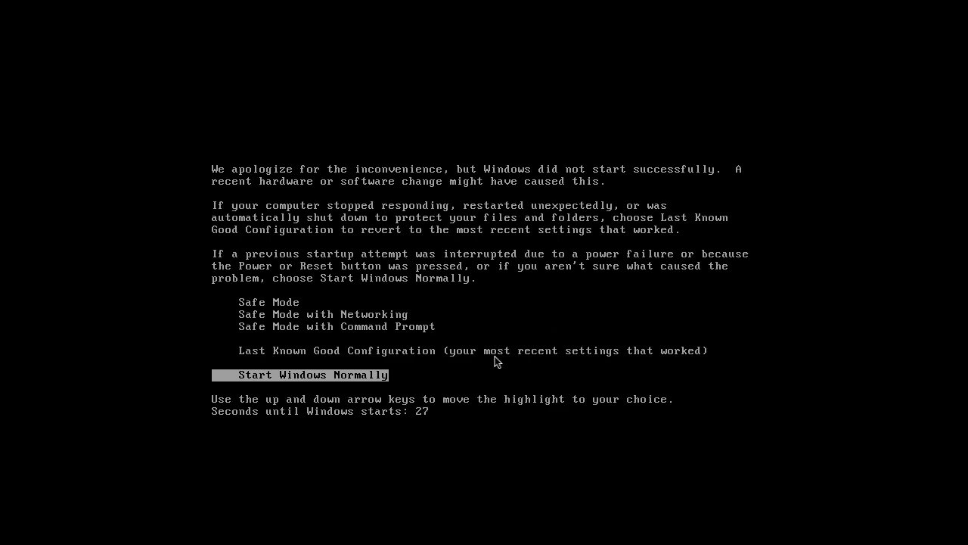
pyautogui.press('Up')
pyautogui.press('Down')
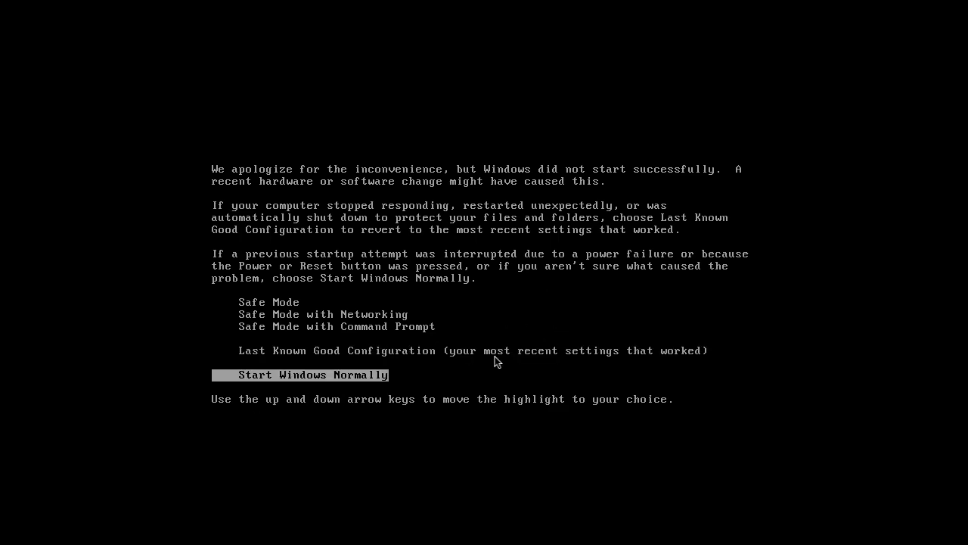
pyautogui.press('Return')
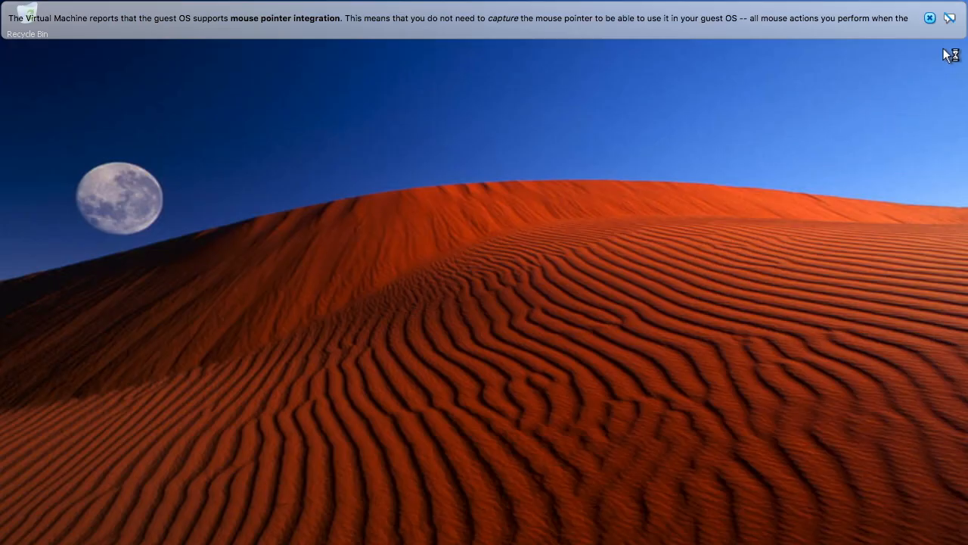
pyautogui.click(930, 18)
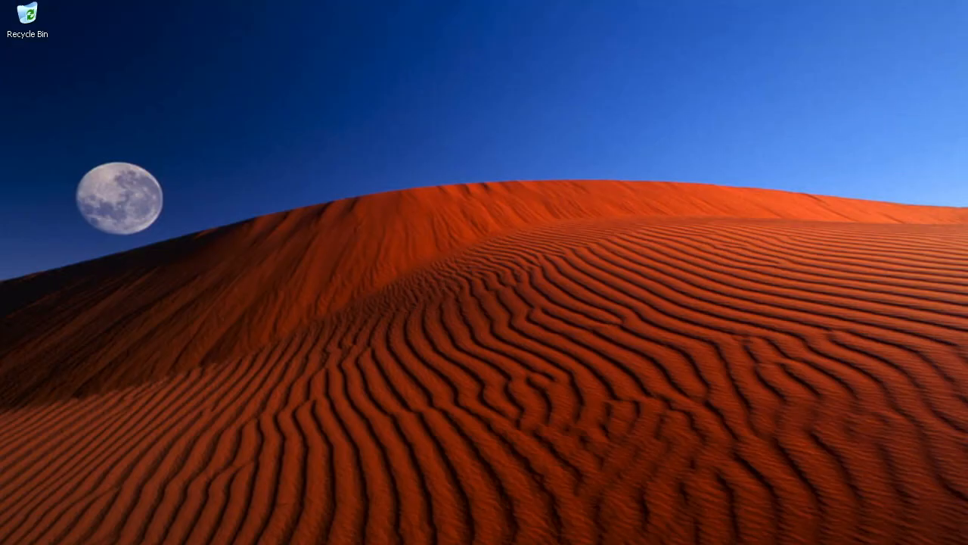
# Test the running Windows XP system by opening and closing My Documents and Internet Explorer.
pyautogui.press('super')
pyautogui.click(208, 286)
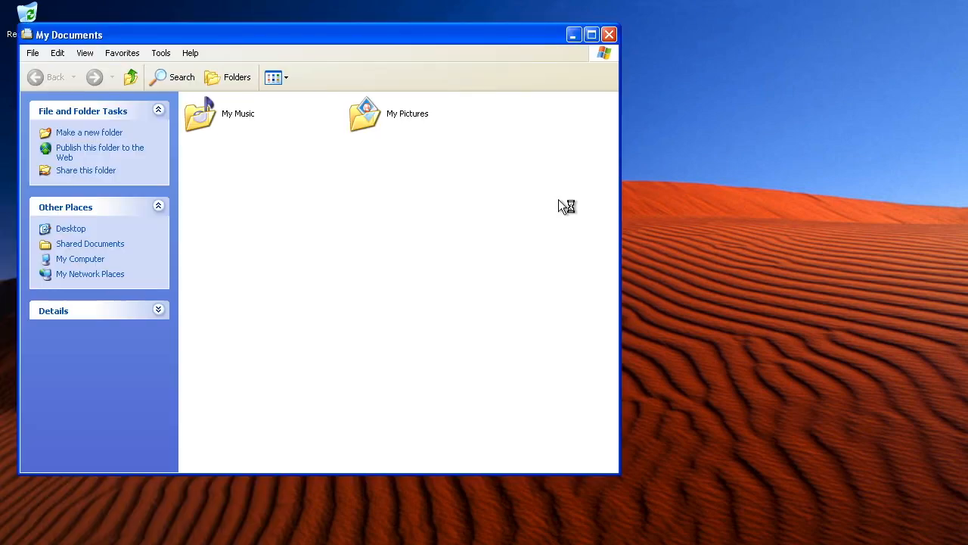
pyautogui.click(608, 34)
pyautogui.press('super')
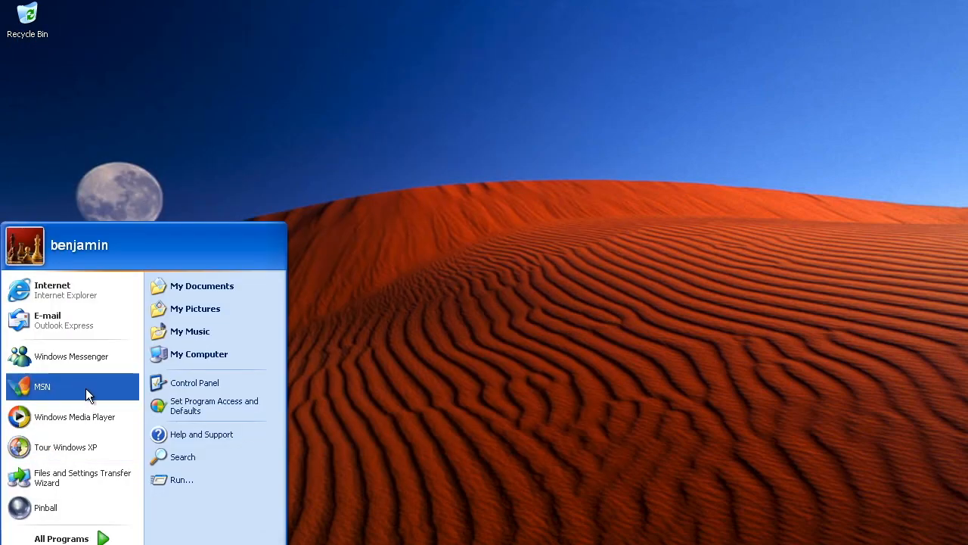
pyautogui.click(74, 289)
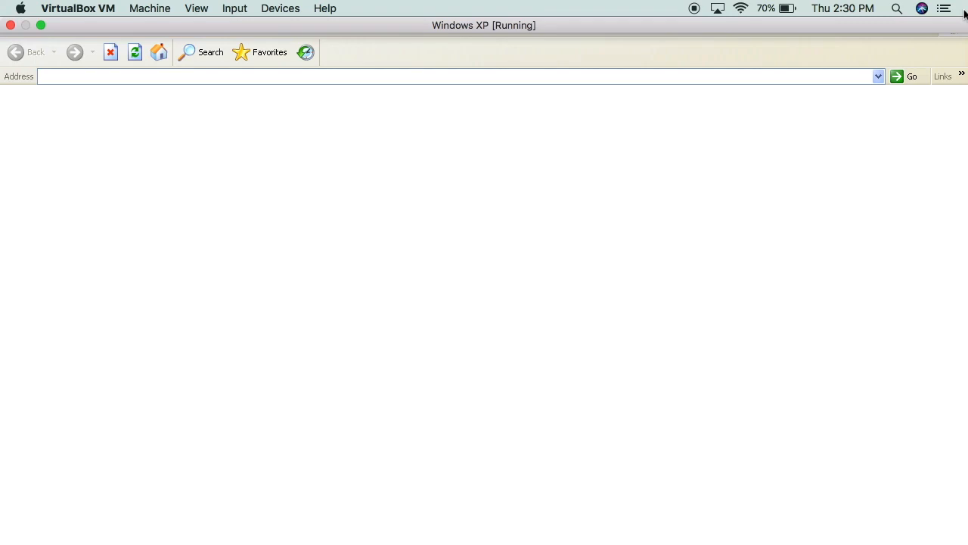
pyautogui.click(958, 9)
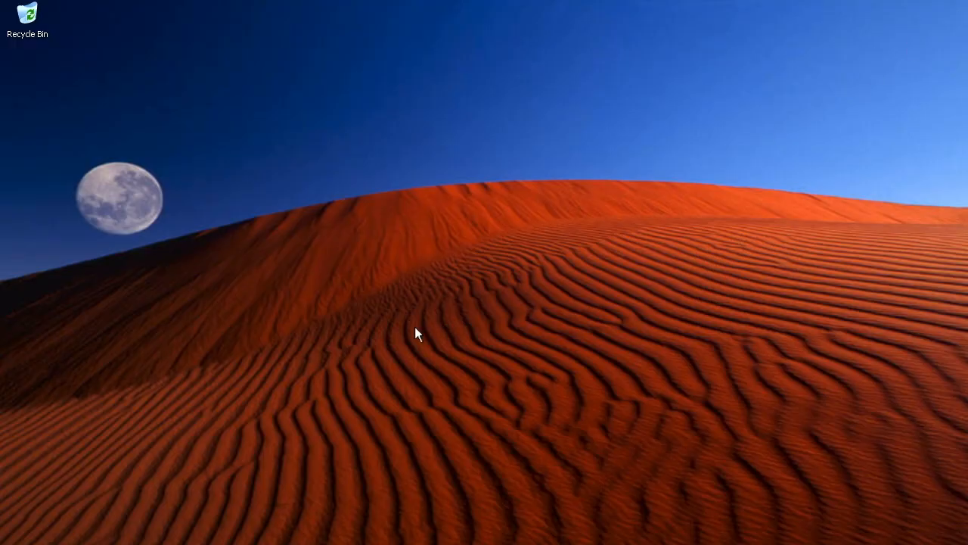
# Shut down the running Windows XP guest and reopen VirtualBox Manager from the Mac desktop.
pyautogui.press('super')
pyautogui.press('u')
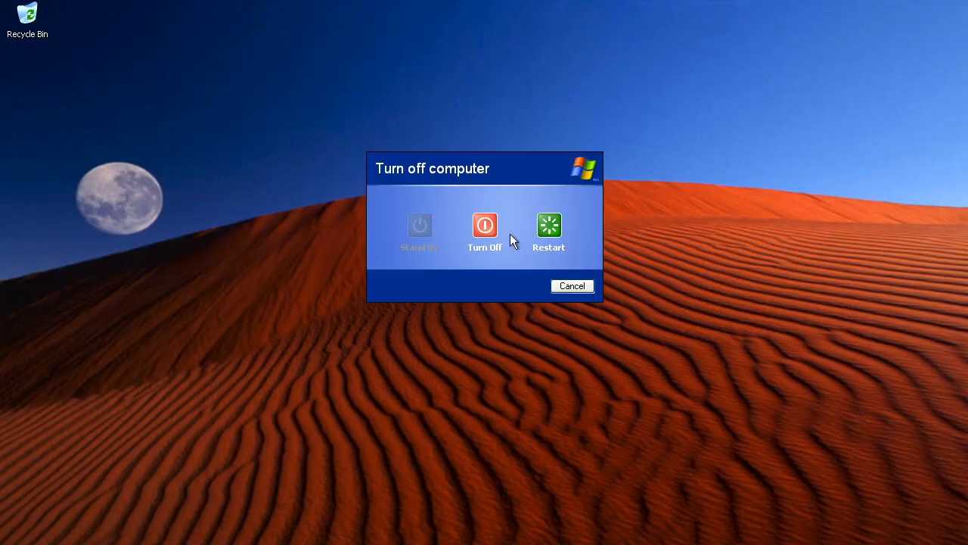
pyautogui.click(476, 231)
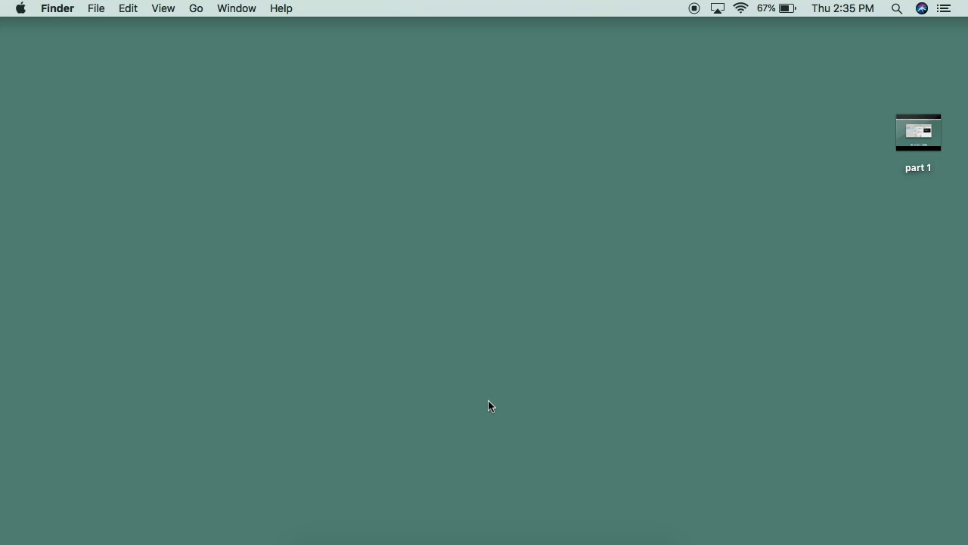
pyautogui.click(491, 529)
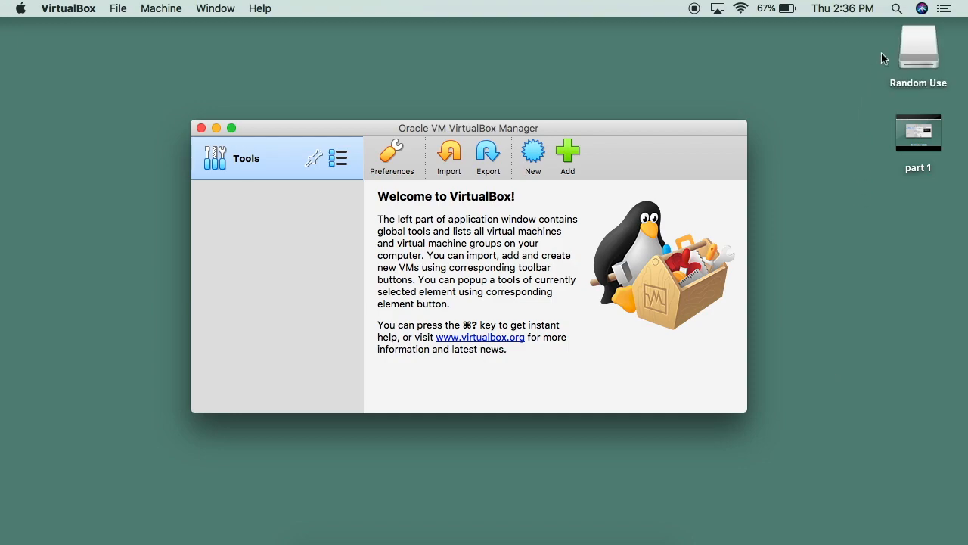
# Check the contents of the Windows XP folder on the Random Use drive, close its window and return to VirtualBox Manager.
pyautogui.doubleClick(919, 48)
pyautogui.click(337, 146)
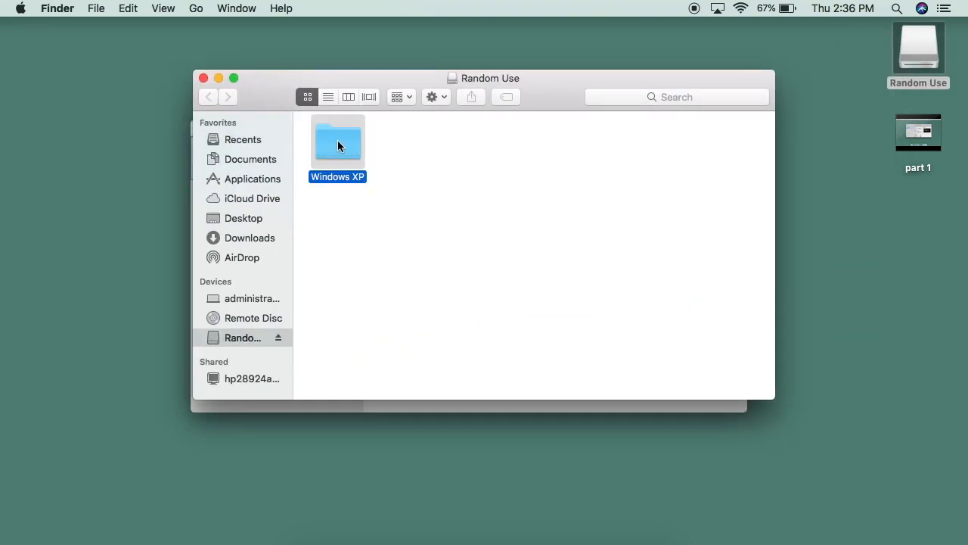
pyautogui.doubleClick(337, 146)
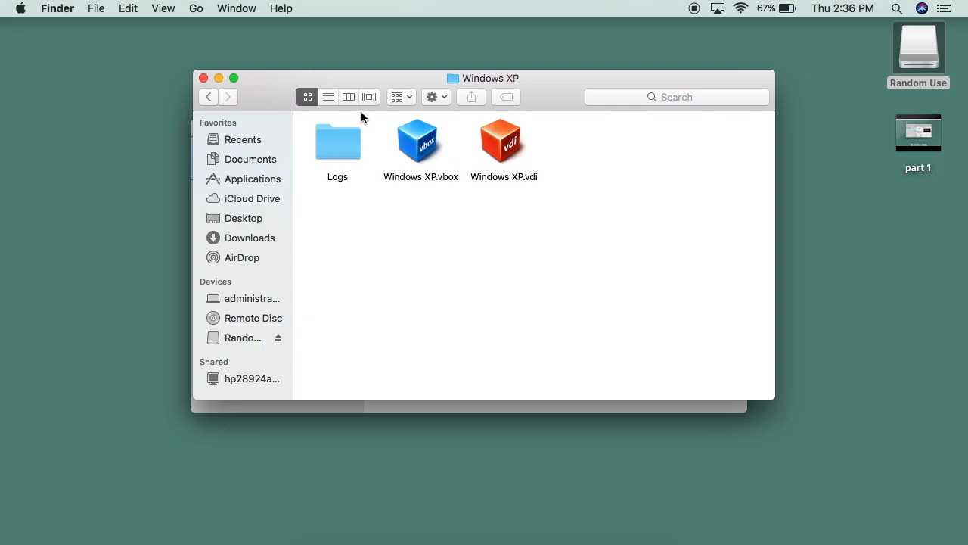
pyautogui.click(203, 78)
pyautogui.click(312, 282)
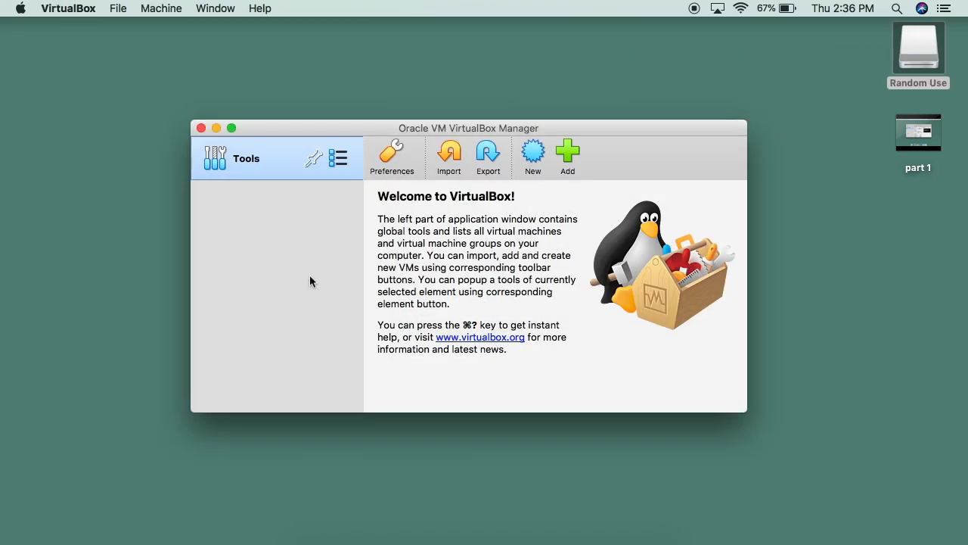
# Begin a new virtual machine named Windows XP and set its memory size to 1048 MB.
pyautogui.click(533, 155)
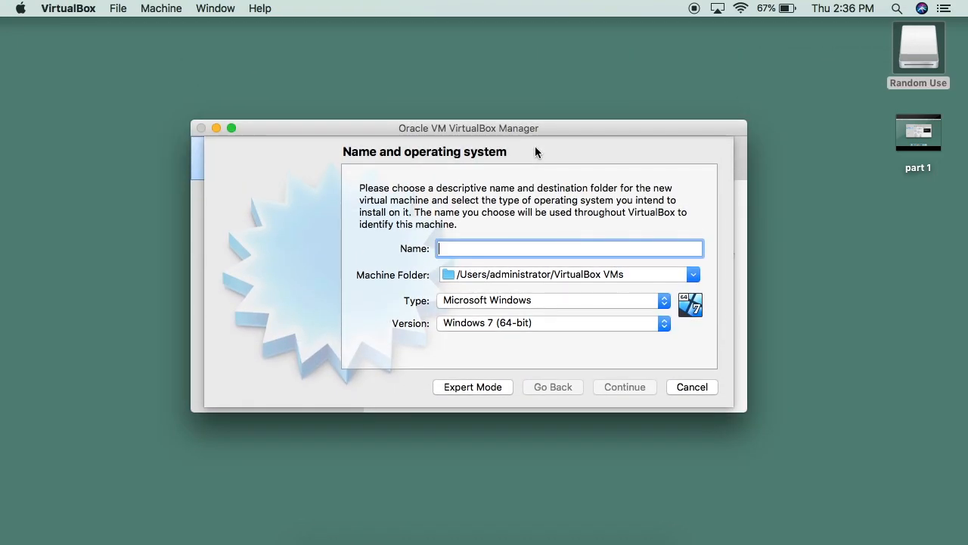
pyautogui.write('Windows XP')
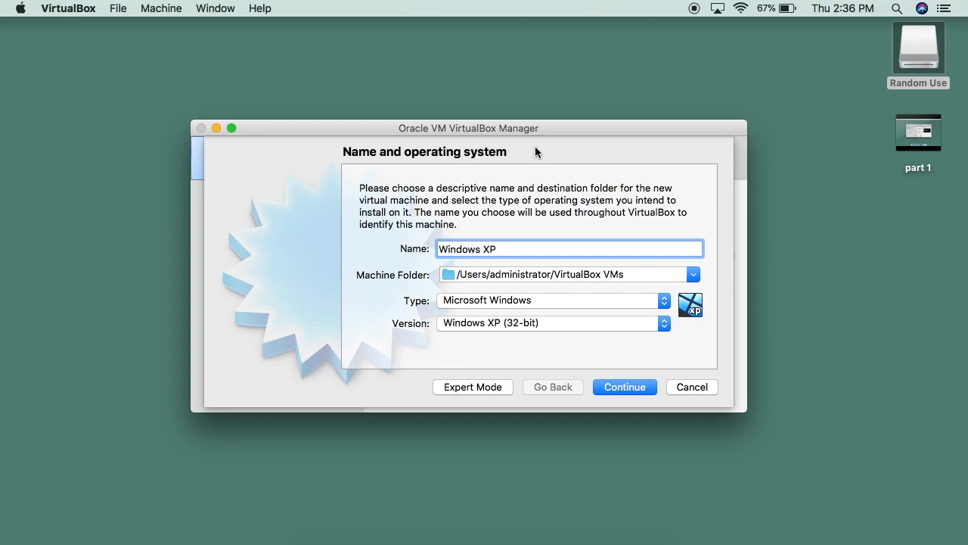
pyautogui.press('Return')
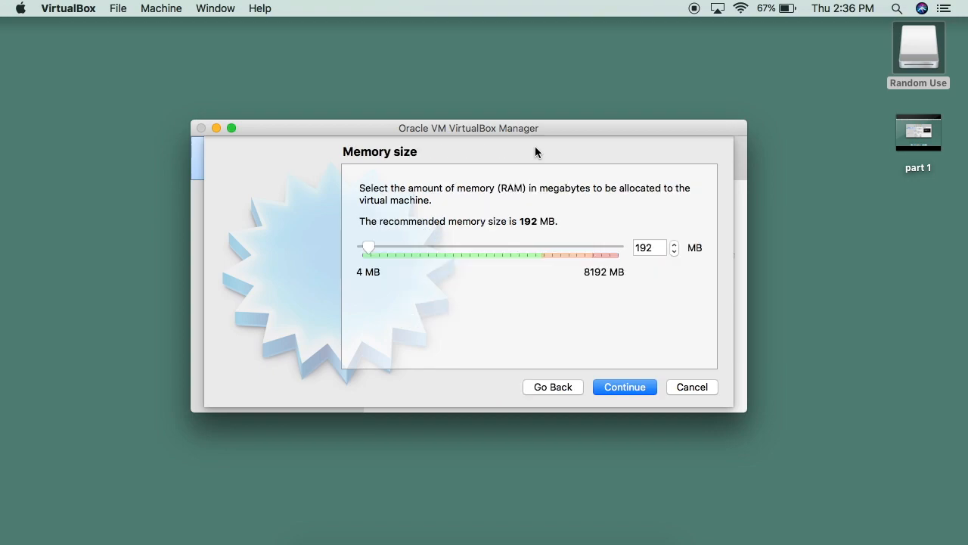
pyautogui.doubleClick(643, 247)
pyautogui.write('1048')
pyautogui.press('Return')
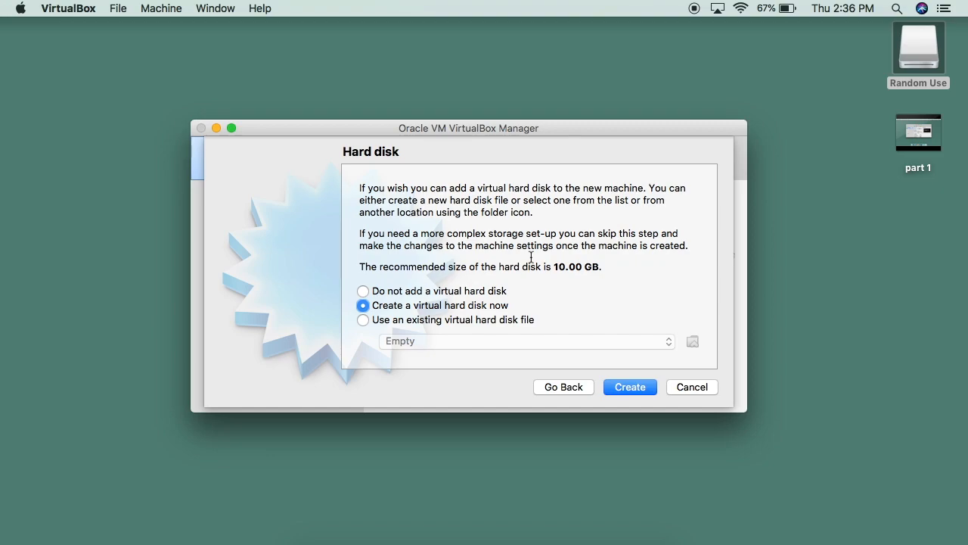
# Use the existing Windows XP.vdi from the Random Use drive's Windows XP folder as the hard disk and create the machine.
pyautogui.click(363, 320)
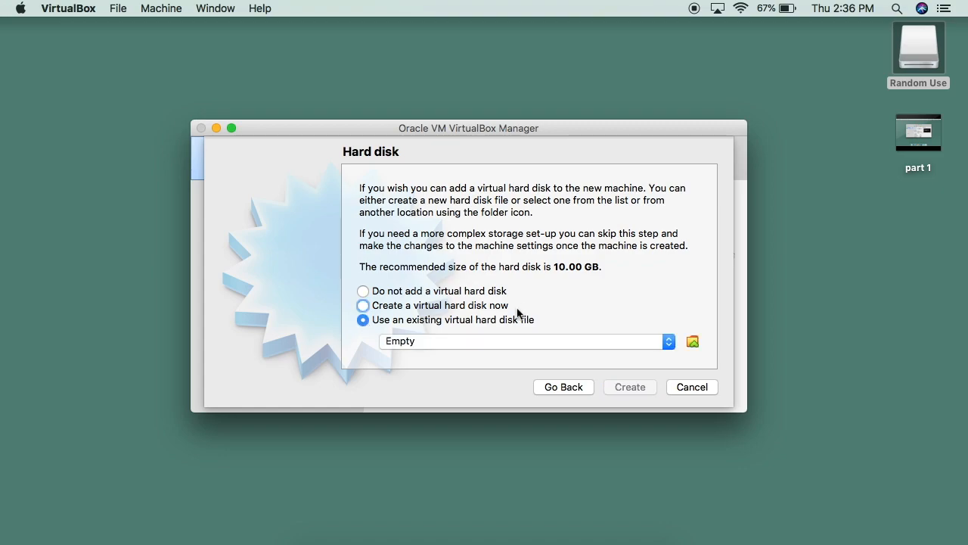
pyautogui.click(693, 343)
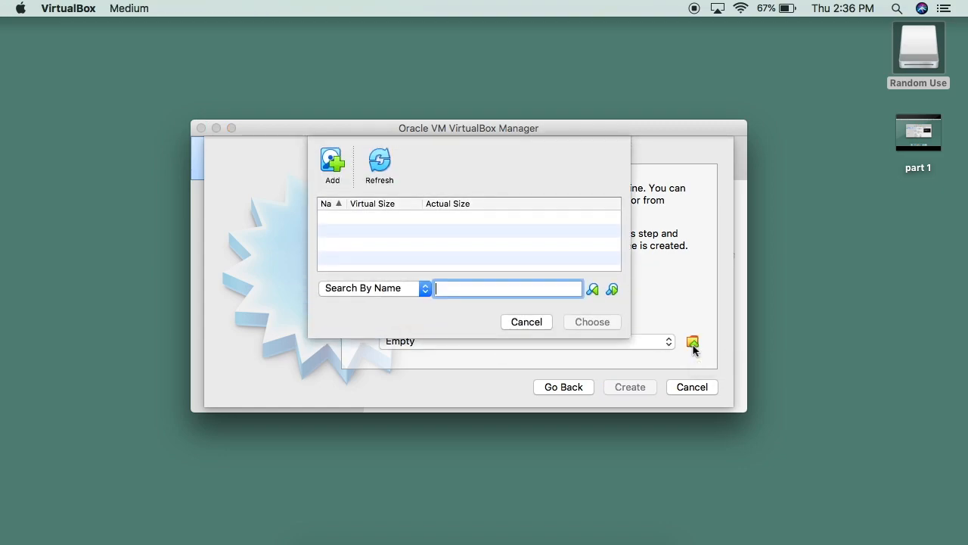
pyautogui.click(334, 156)
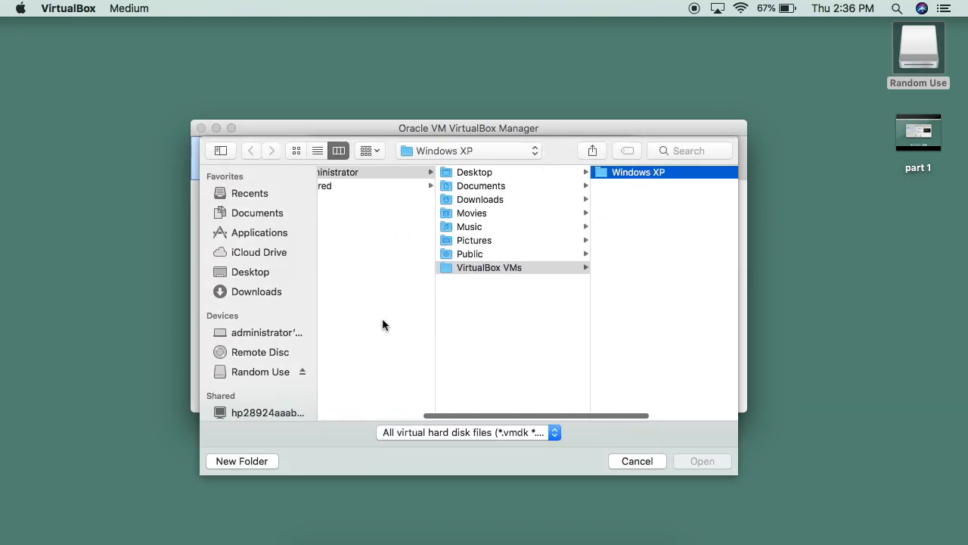
pyautogui.click(255, 377)
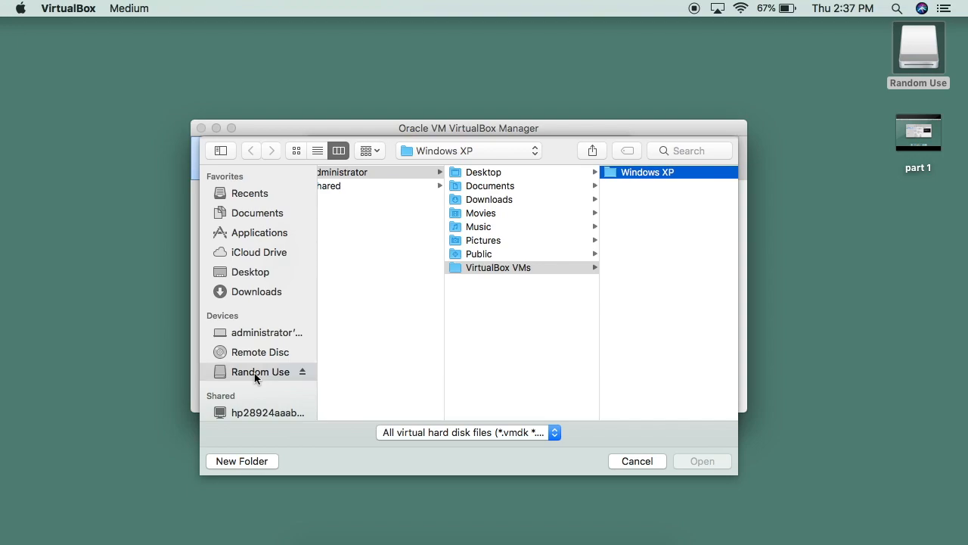
pyautogui.click(390, 173)
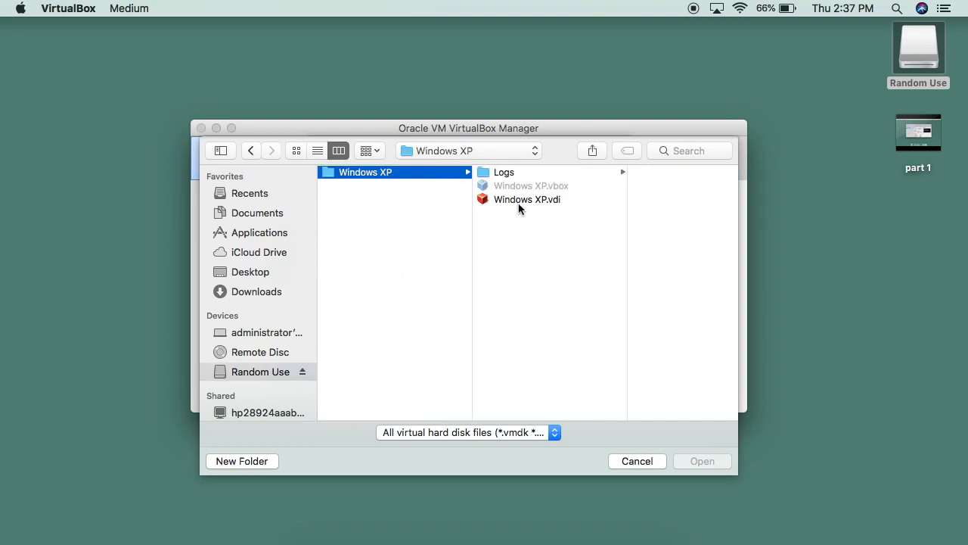
pyautogui.click(559, 200)
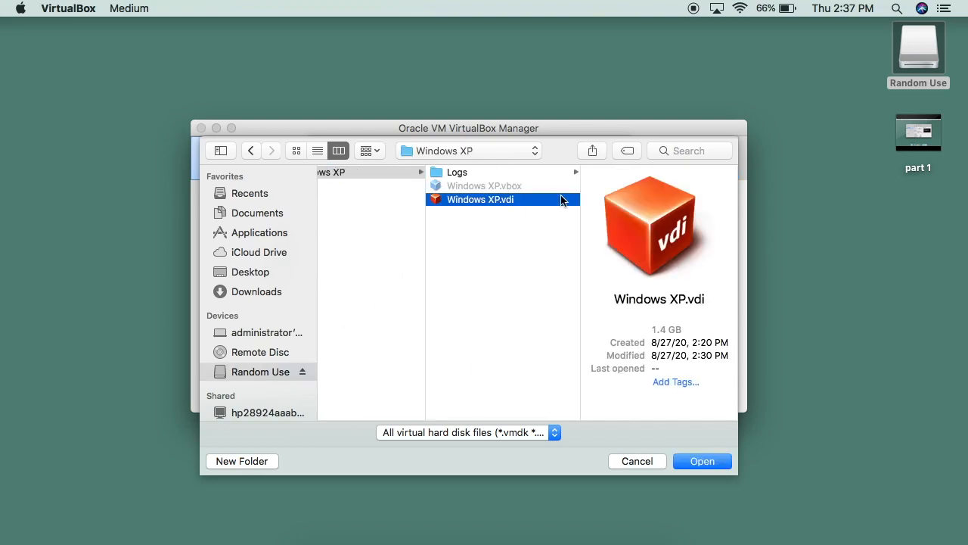
pyautogui.click(706, 463)
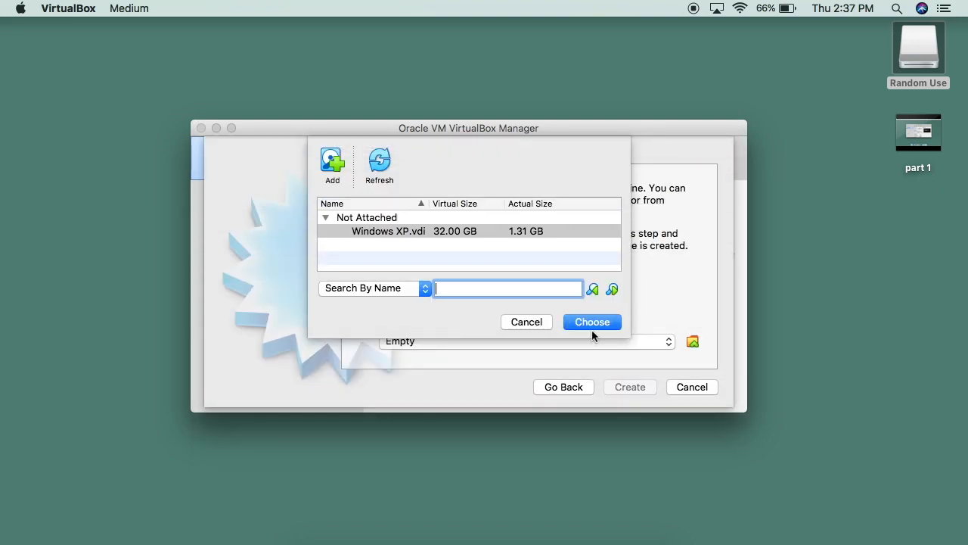
pyautogui.click(591, 323)
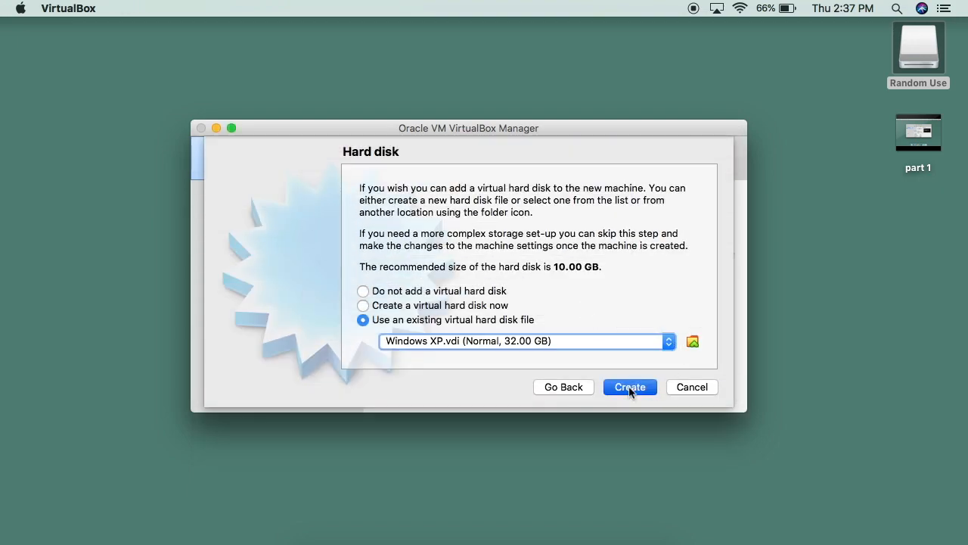
pyautogui.click(630, 387)
# Test that the new Windows XP virtual machine boots, power it off and return to VirtualBox Manager.
pyautogui.click(507, 155)
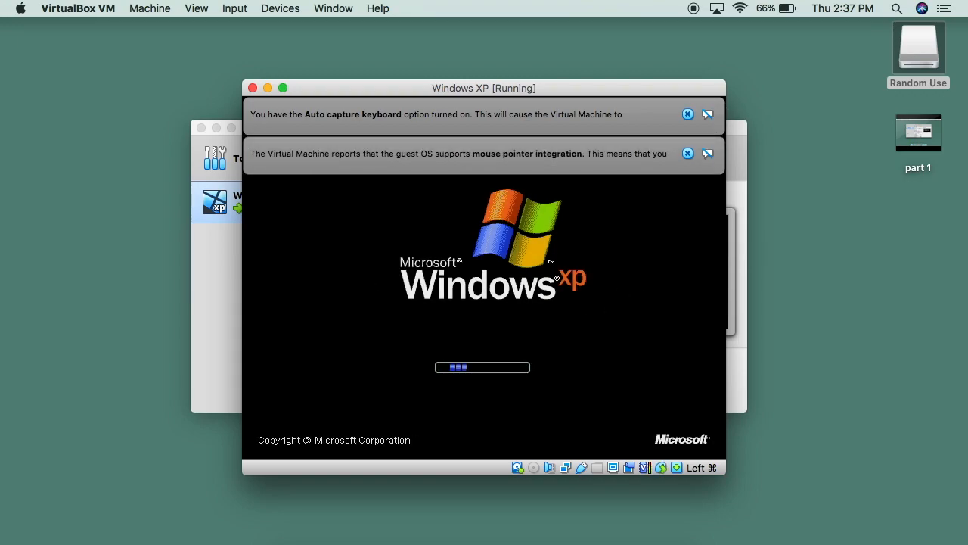
pyautogui.click(108, 13)
pyautogui.click(134, 177)
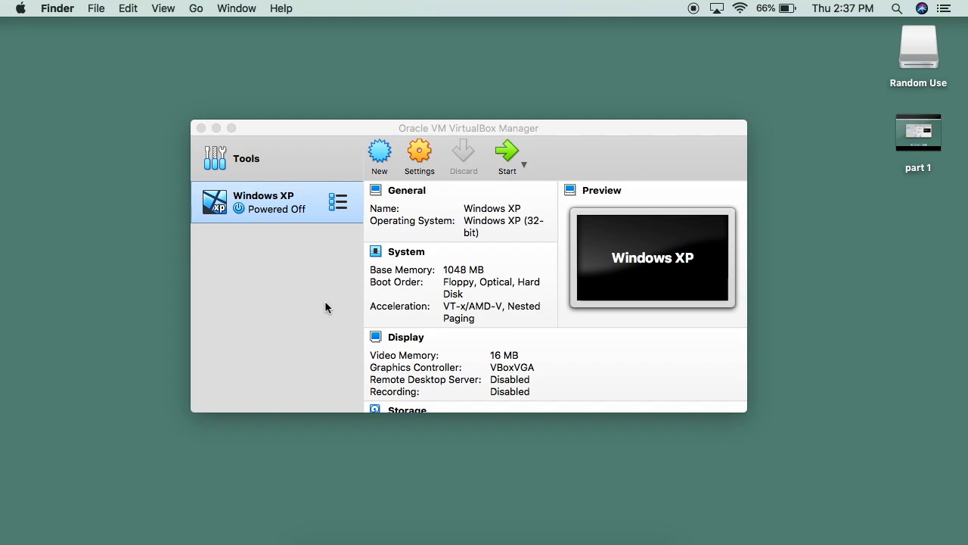
pyautogui.click(246, 284)
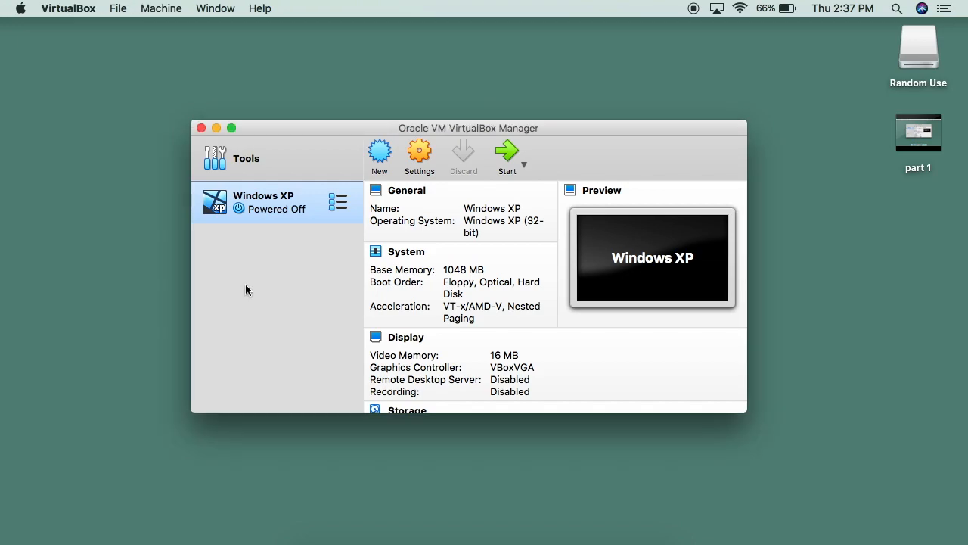
# Examine the Logs folder and Windows XP.vbox file in the Random Use drive's Windows XP folder.
pyautogui.doubleClick(909, 62)
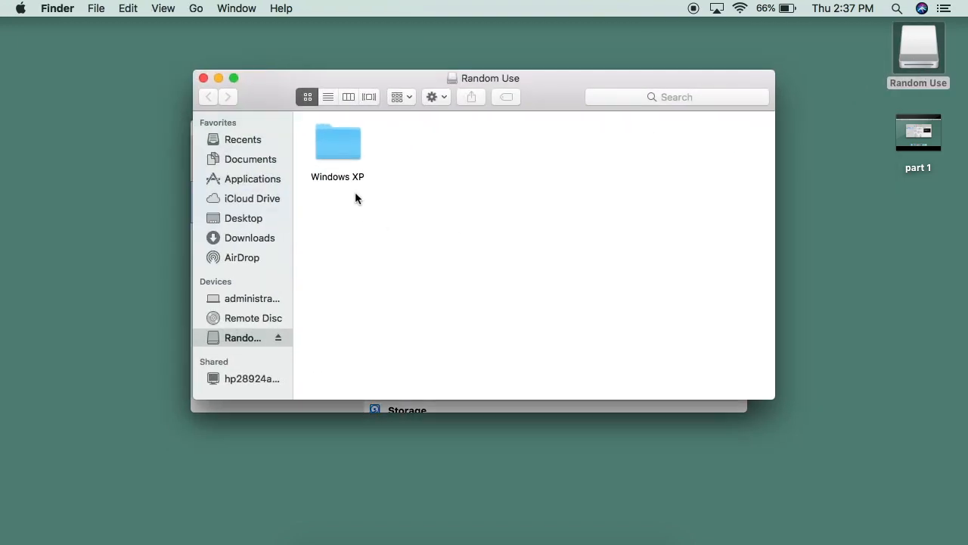
pyautogui.doubleClick(345, 156)
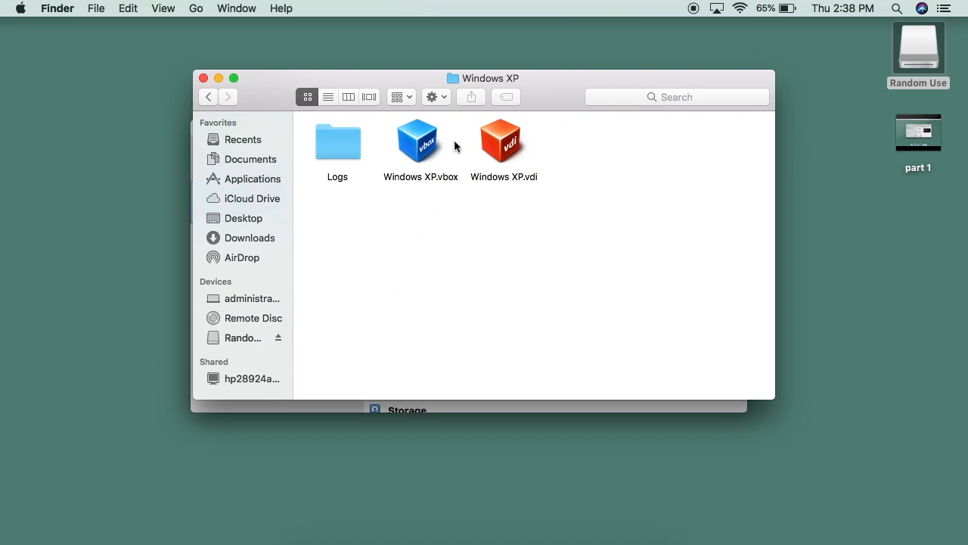
pyautogui.moveTo(337, 210); pyautogui.dragTo(454, 147)
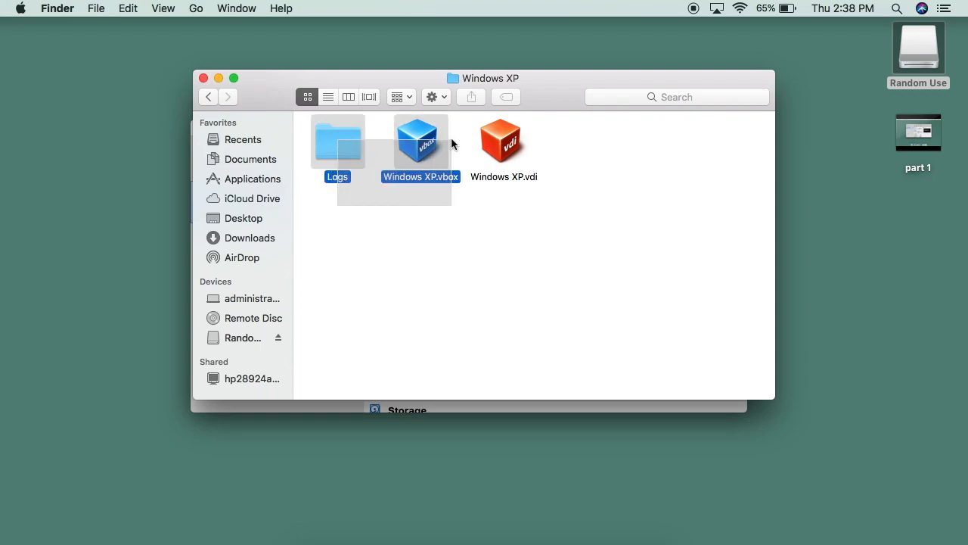
pyautogui.rightClick(409, 144)
pyautogui.click(398, 183)
pyautogui.click(419, 277)
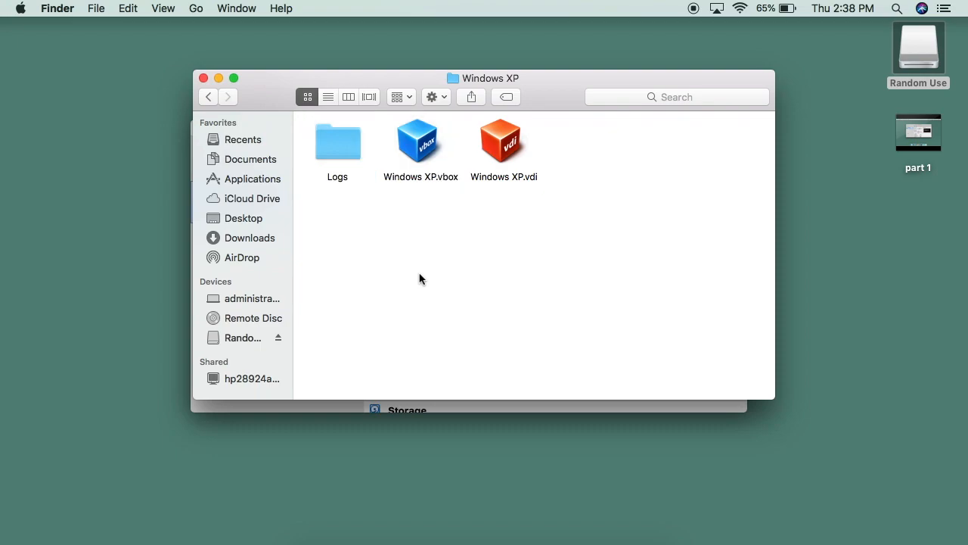
# Browse Macintosh HD to the Windows XP folder in the administrator's VirtualBox VMs folder and examine its files.
pyautogui.click(245, 301)
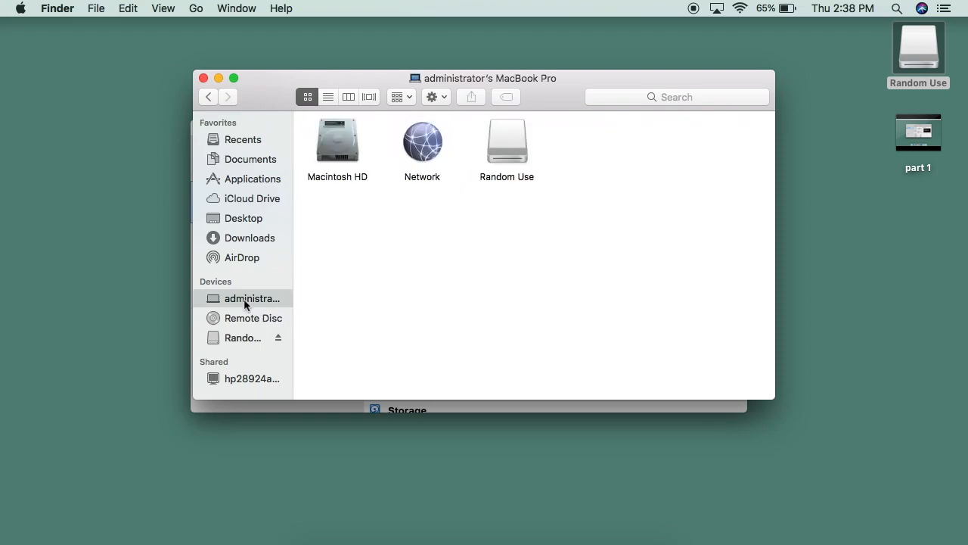
pyautogui.doubleClick(350, 143)
pyautogui.doubleClick(588, 147)
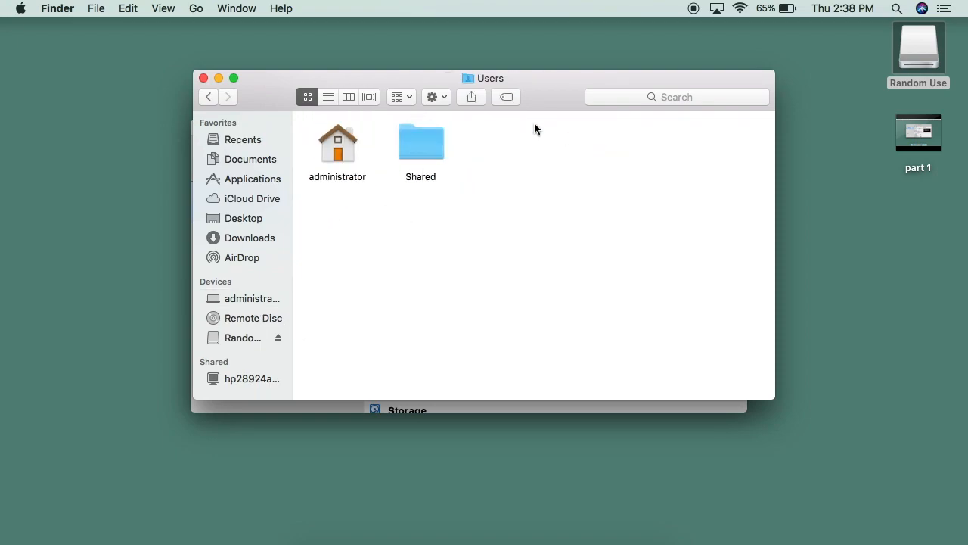
pyautogui.doubleClick(318, 144)
pyautogui.doubleClick(490, 230)
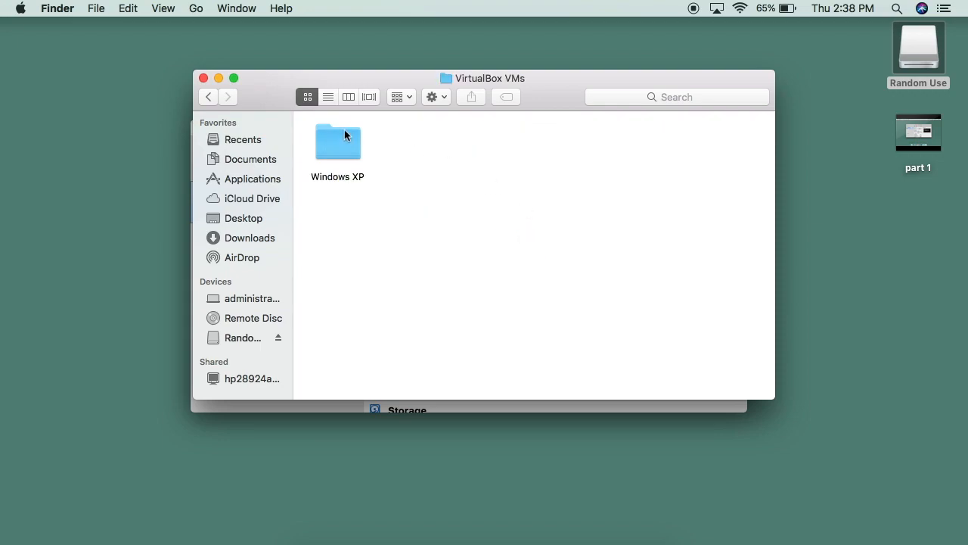
pyautogui.doubleClick(352, 151)
pyautogui.moveTo(333, 219); pyautogui.dragTo(528, 116)
pyautogui.click(352, 261)
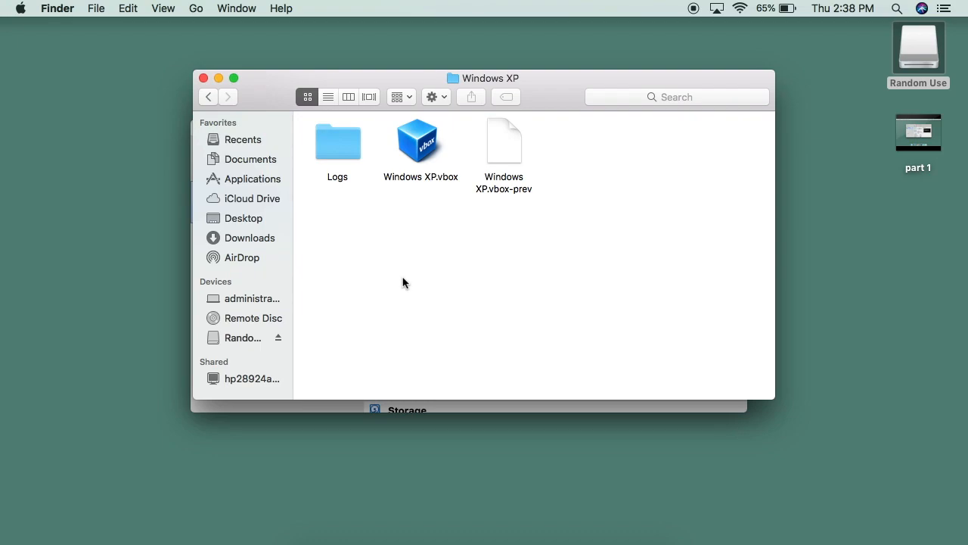
# Delete the Logs folder and Windows XP.vbox from the Windows XP folder on the Random Use drive, keeping Windows XP.vdi.
pyautogui.doubleClick(923, 51)
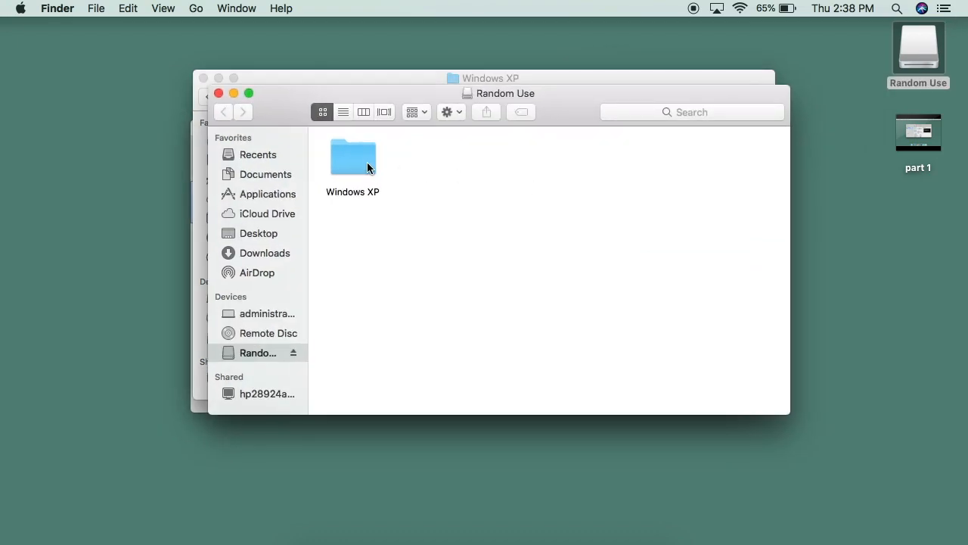
pyautogui.doubleClick(348, 174)
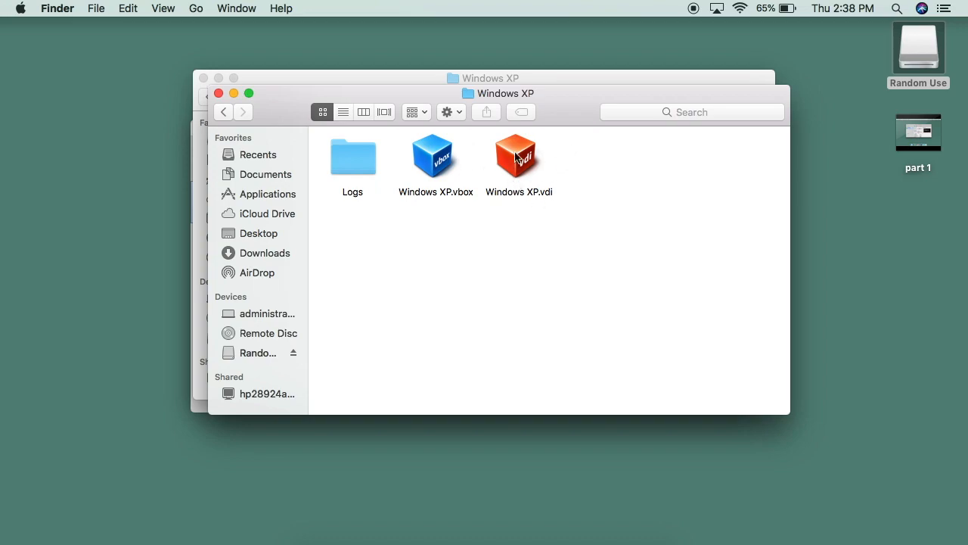
pyautogui.moveTo(345, 194); pyautogui.dragTo(418, 289)
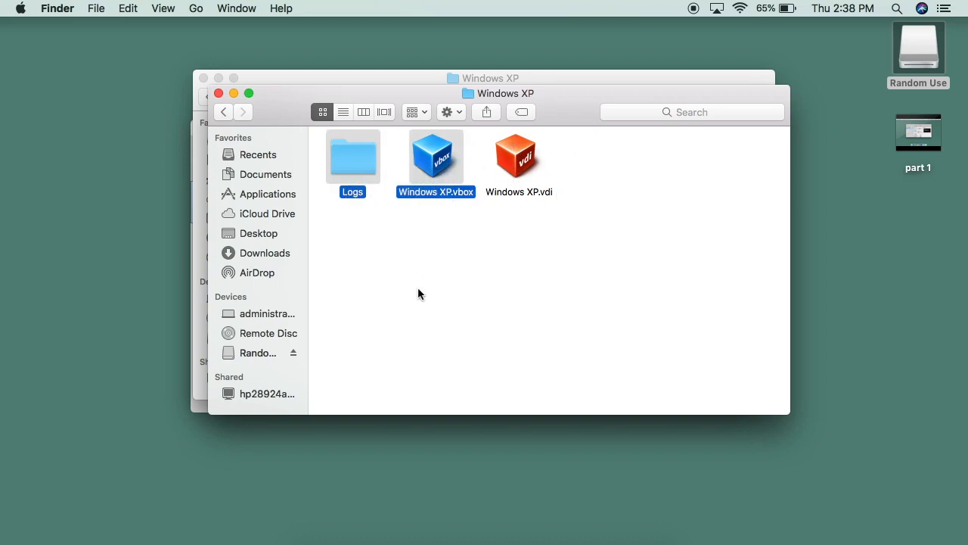
pyautogui.press('super+BackSpace')
pyautogui.rightClick(643, 542)
pyautogui.click(676, 523)
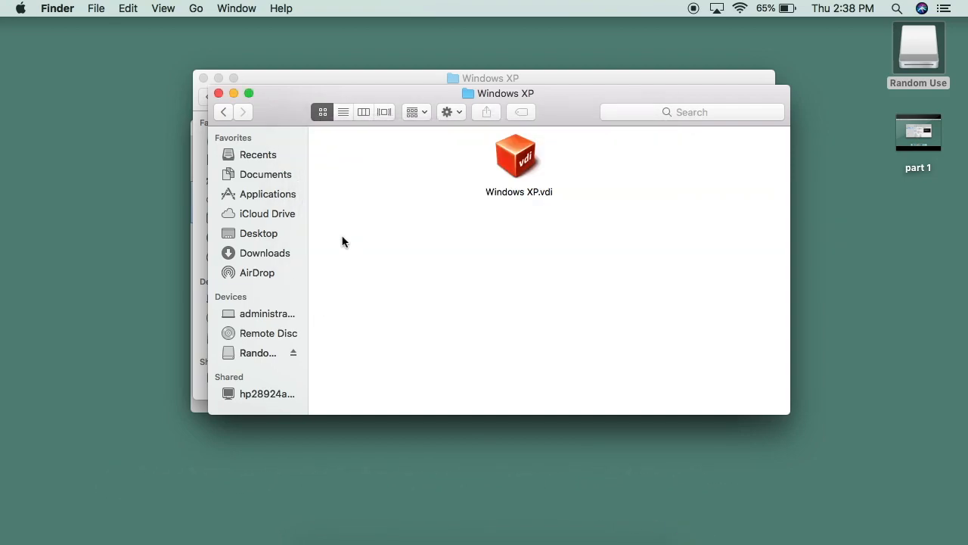
# Boot the Windows XP virtual machine from VirtualBox Manager and show all open windows side by side.
pyautogui.hotkey('ctrl', 'Up')
pyautogui.click(325, 354)
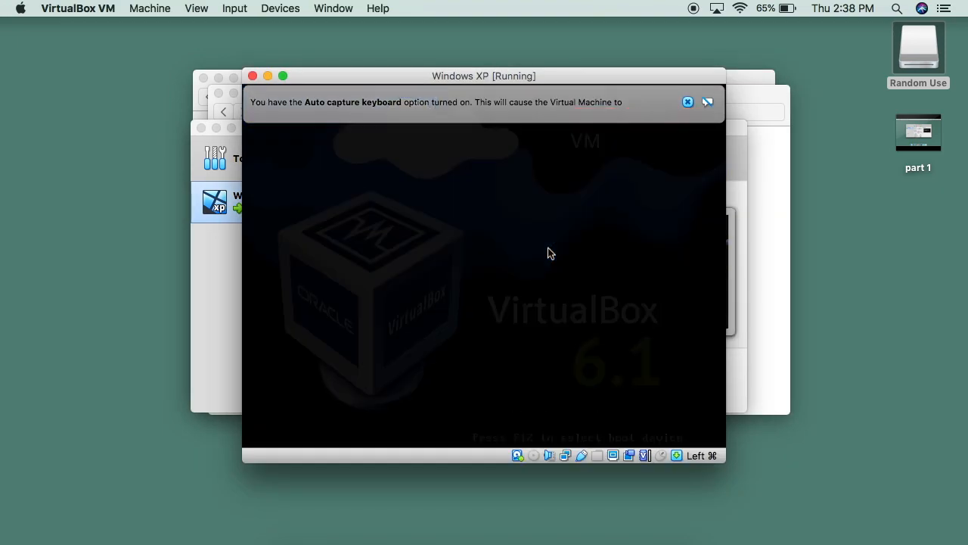
pyautogui.hotkey('ctrl', 'Up')
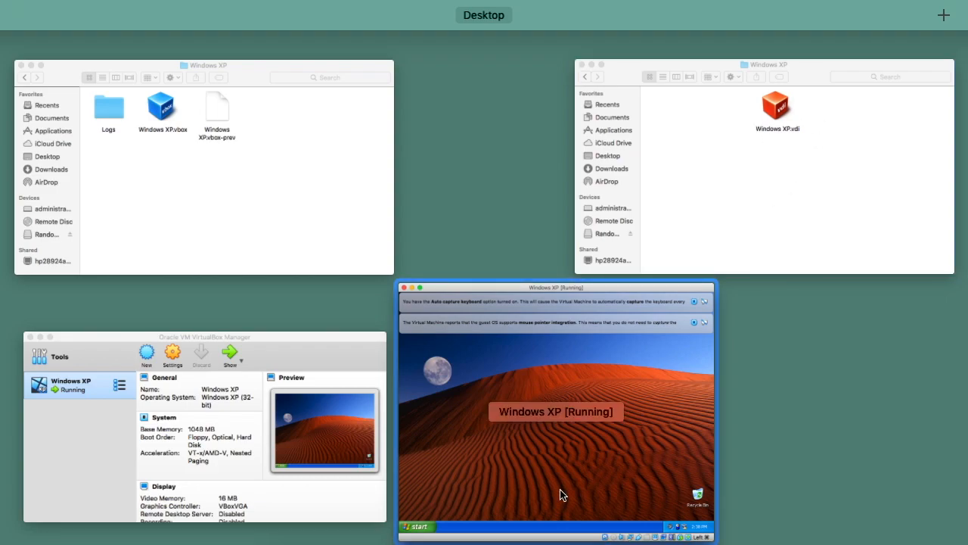
# Bring the running Windows XP machine to the front, dismiss its Registry Recovery message and security balloon, and move its window higher on the desktop.
pyautogui.click(555, 415)
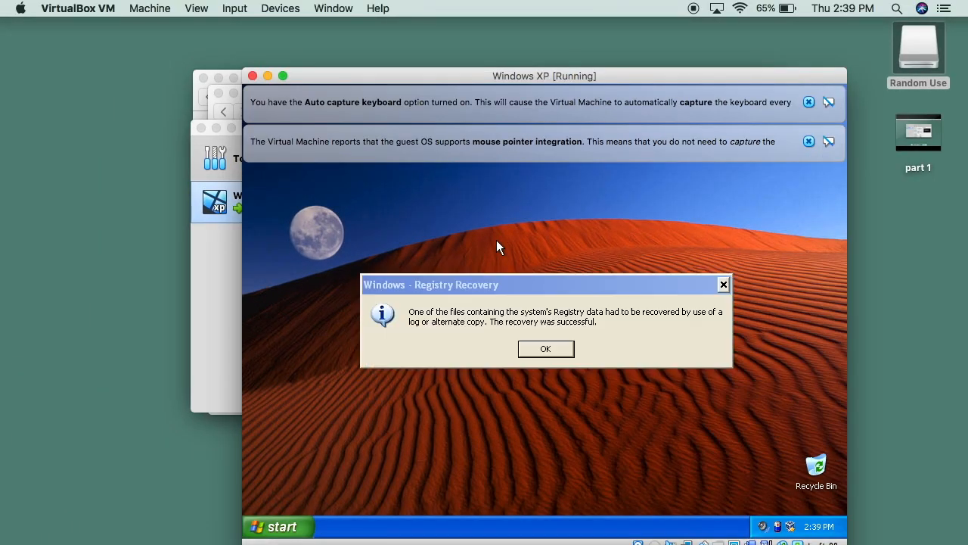
pyautogui.click(551, 350)
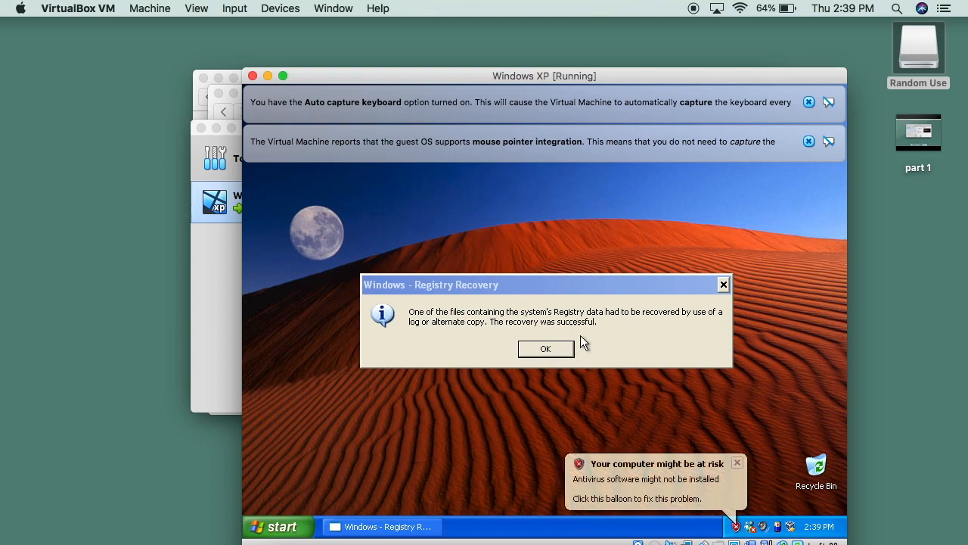
pyautogui.click(738, 463)
pyautogui.moveTo(556, 79); pyautogui.dragTo(540, 39)
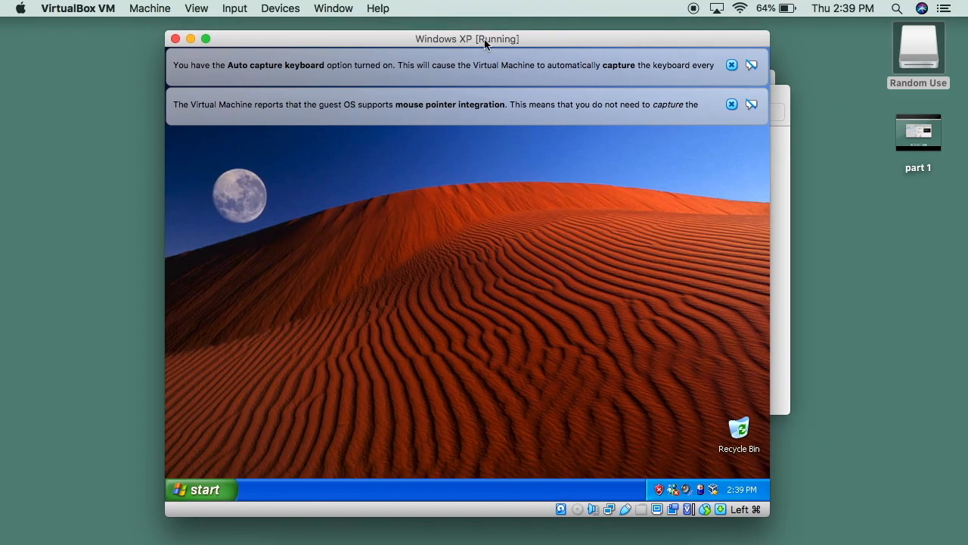
pyautogui.hotkey('ctrl', 'Up')
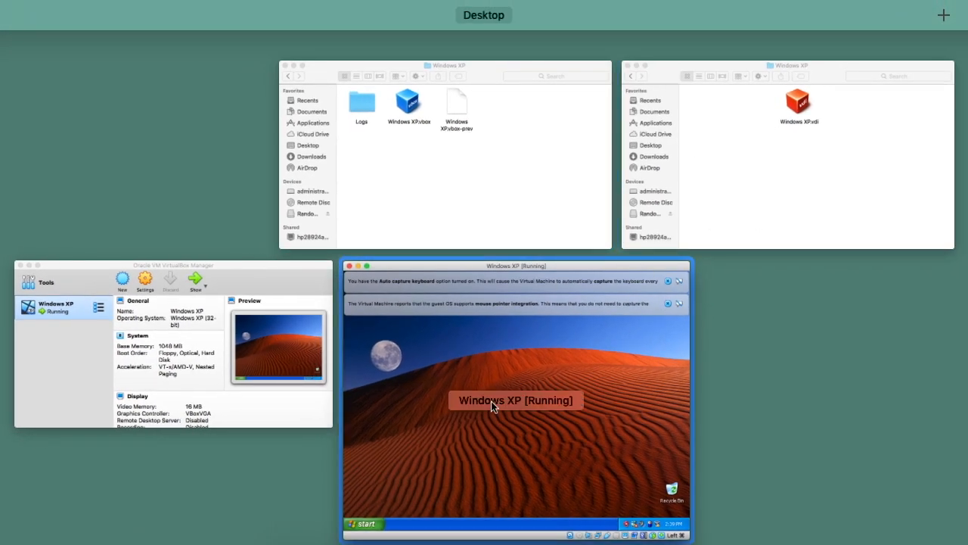
pyautogui.click(491, 401)
pyautogui.click(91, 7)
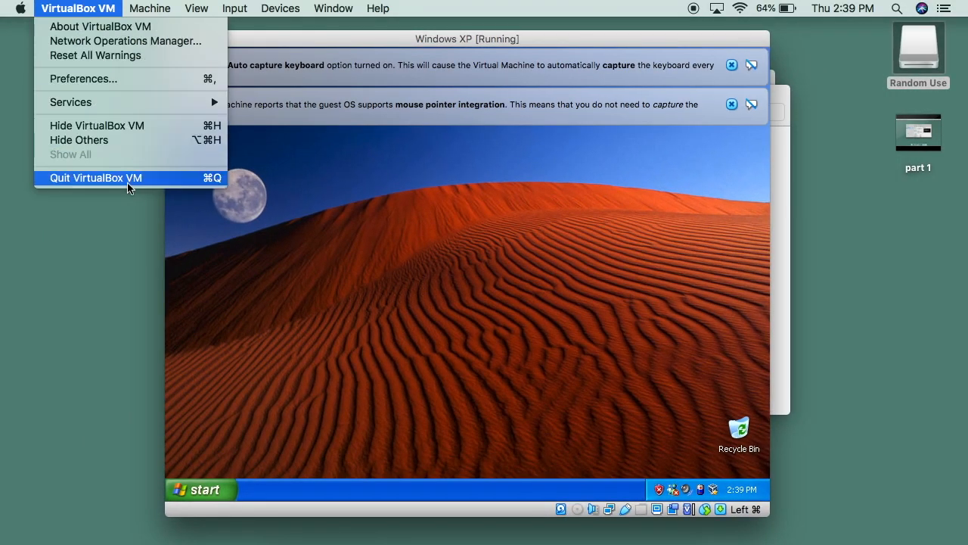
pyautogui.click(422, 252)
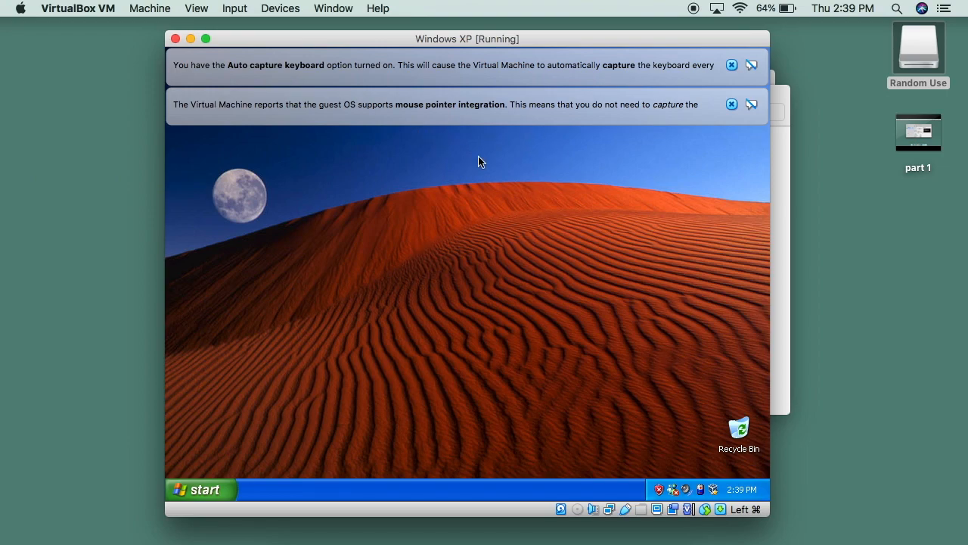